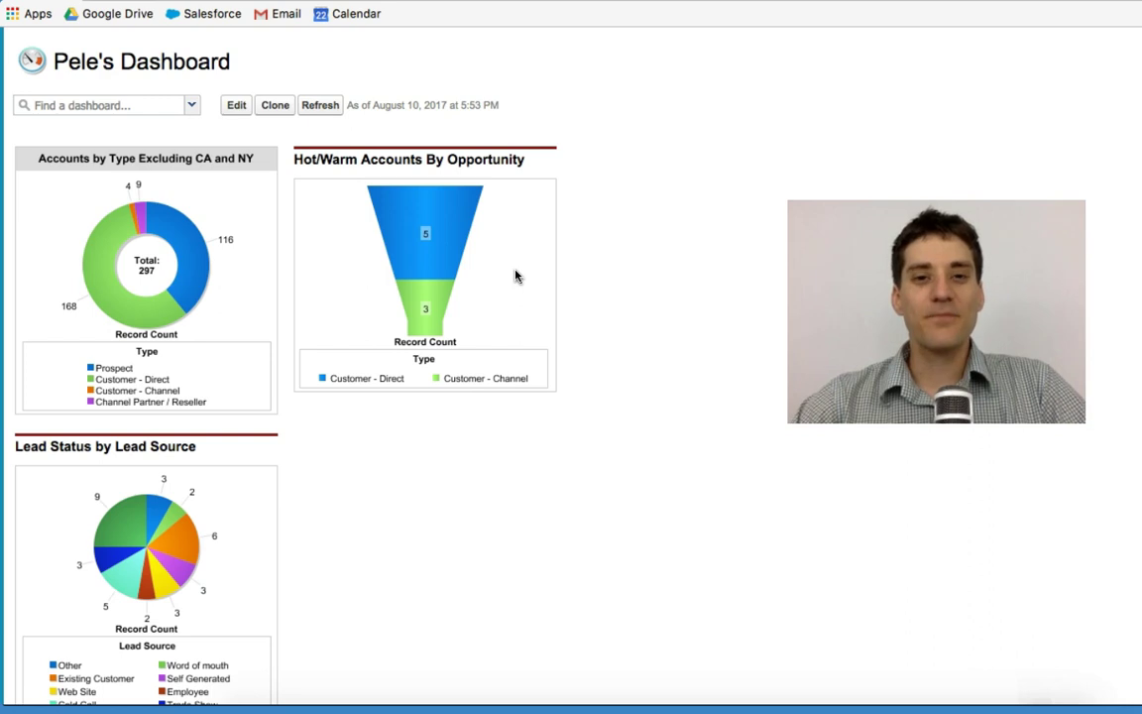
Scroll Pele's Dashboard up and down to review the donut and Hot/Warm funnel charts.
scroll(516, 276, up, 5)
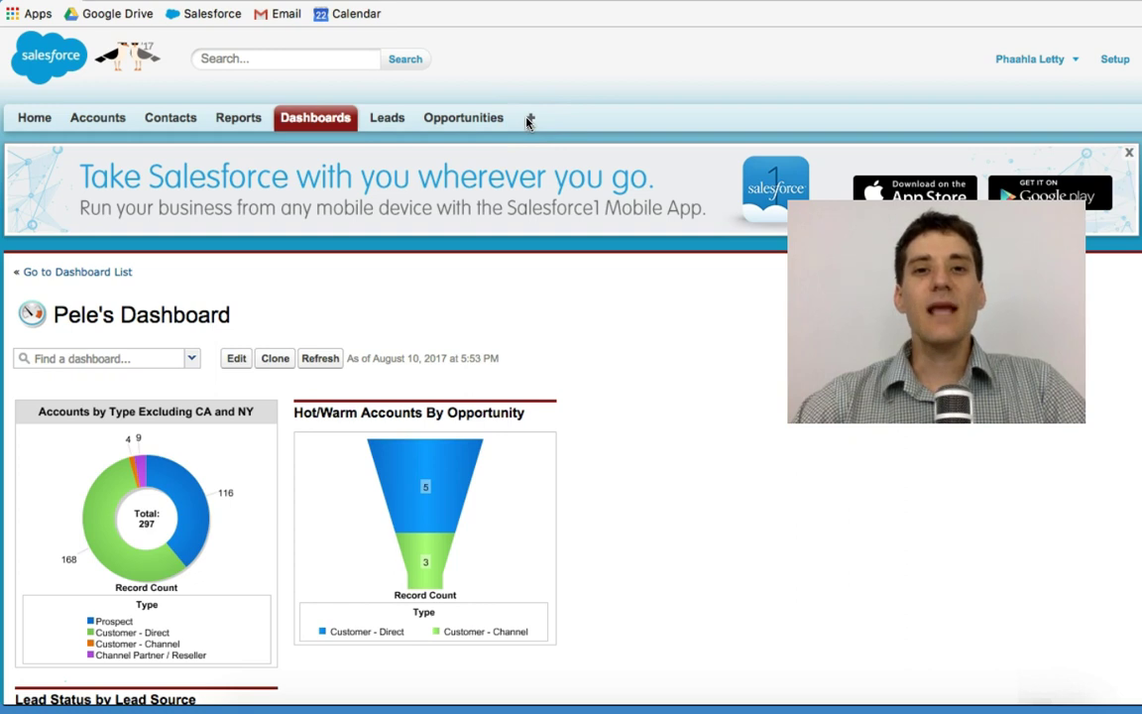
scroll(420, 406, down, 3)
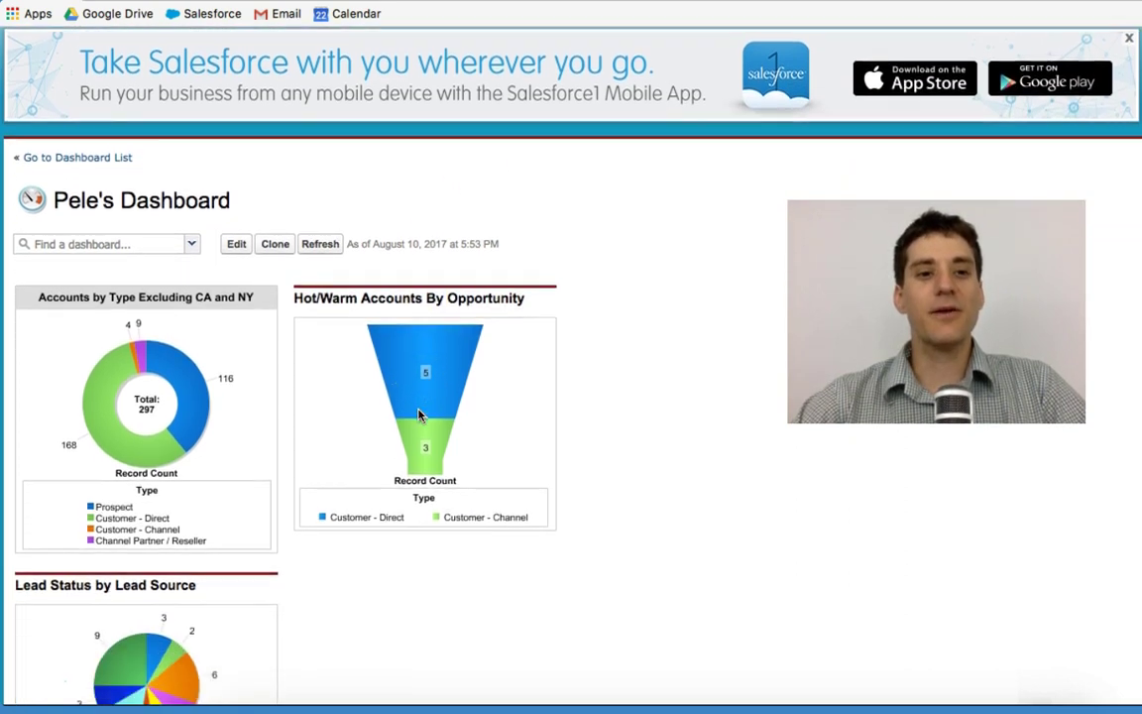
scroll(421, 414, down, 1)
scroll(421, 414, up, 2)
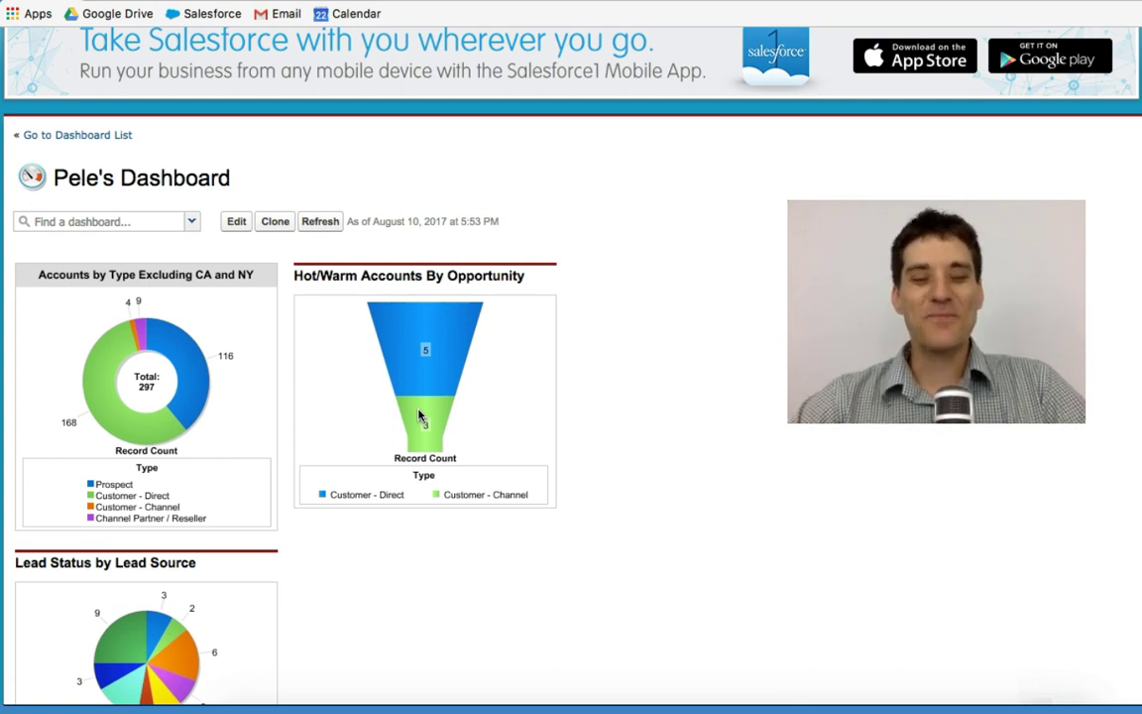
scroll(419, 417, down, 3)
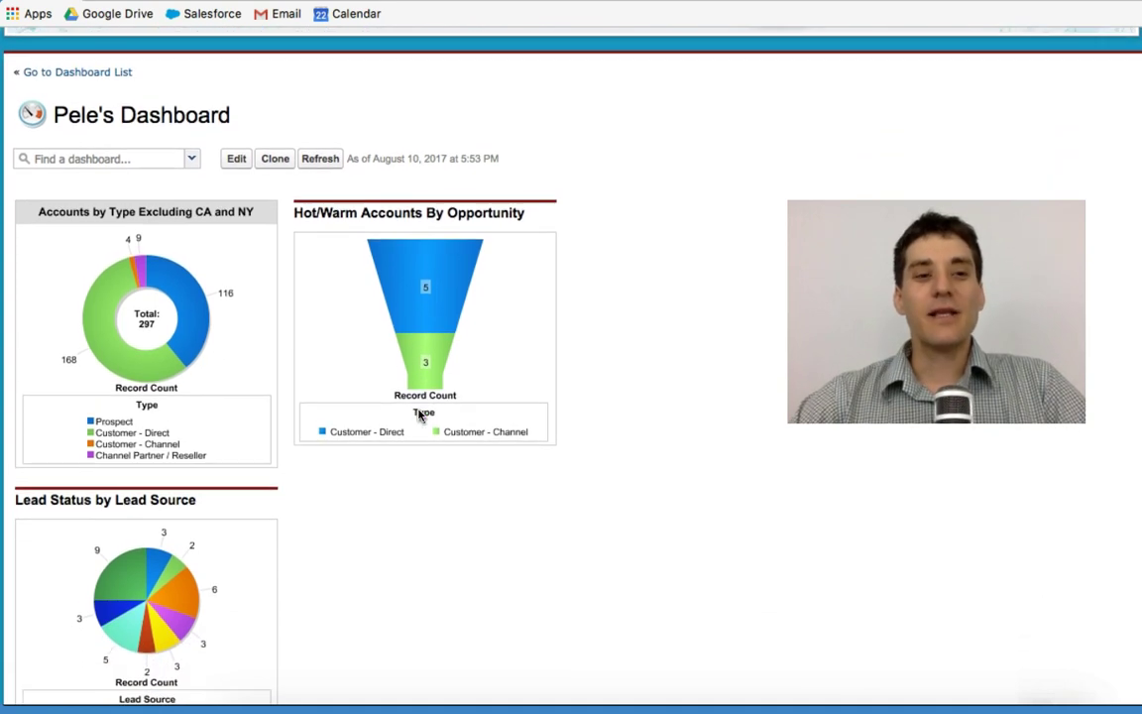
scroll(418, 417, down, 1)
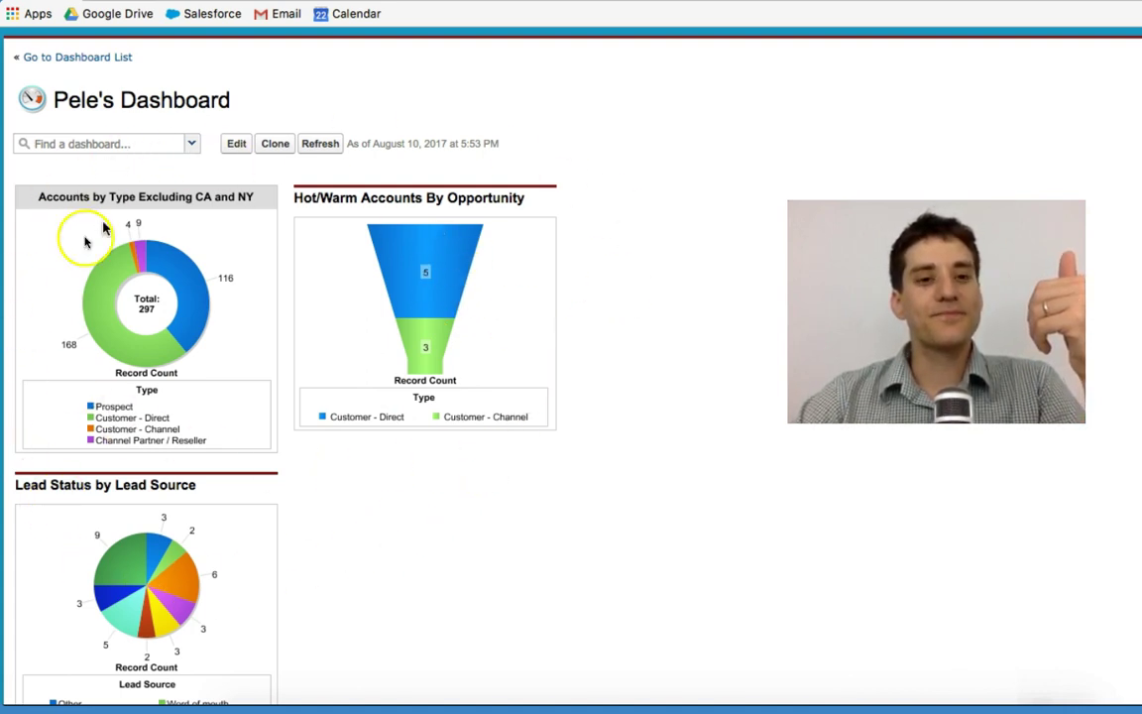
Open the funnel chart's report of 9 Hot/Warm accounts in a new tab and scroll through it.
right_click(443, 292)
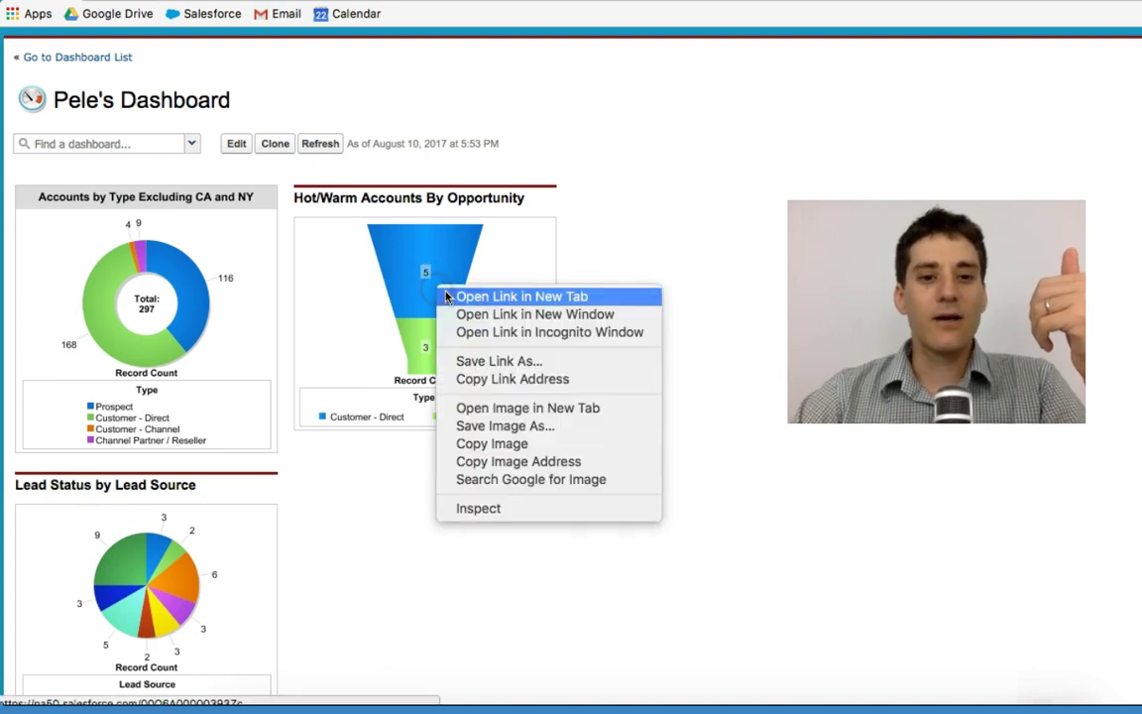
click(448, 295)
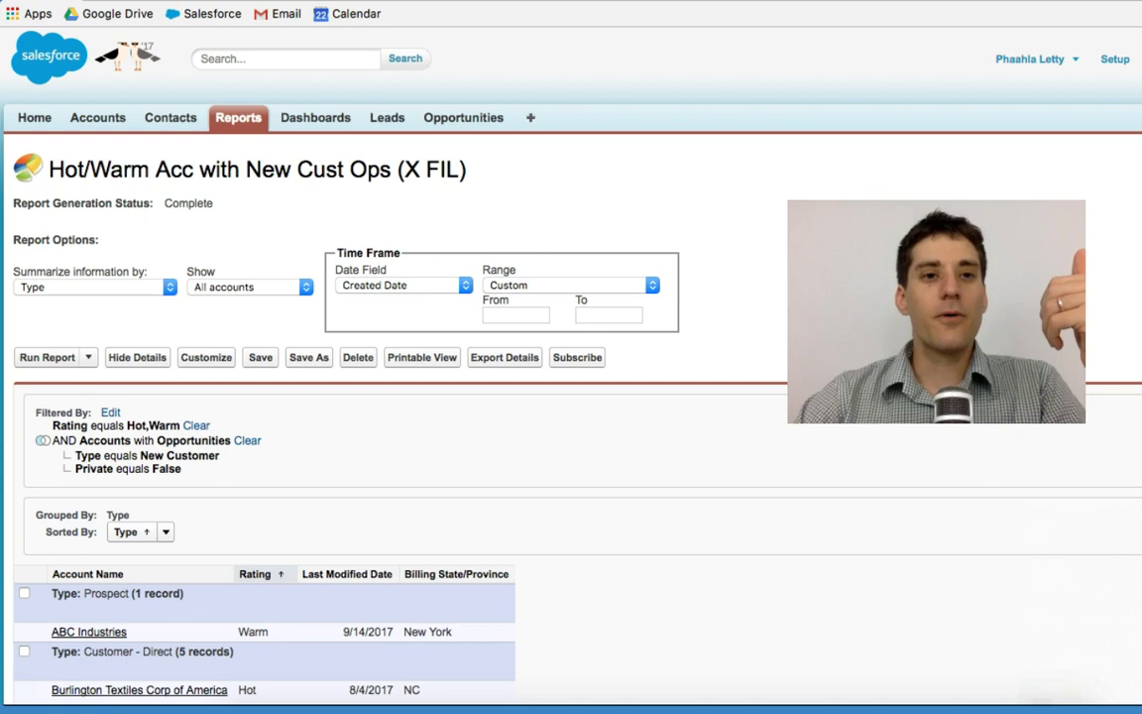
scroll(514, 397, down, 5)
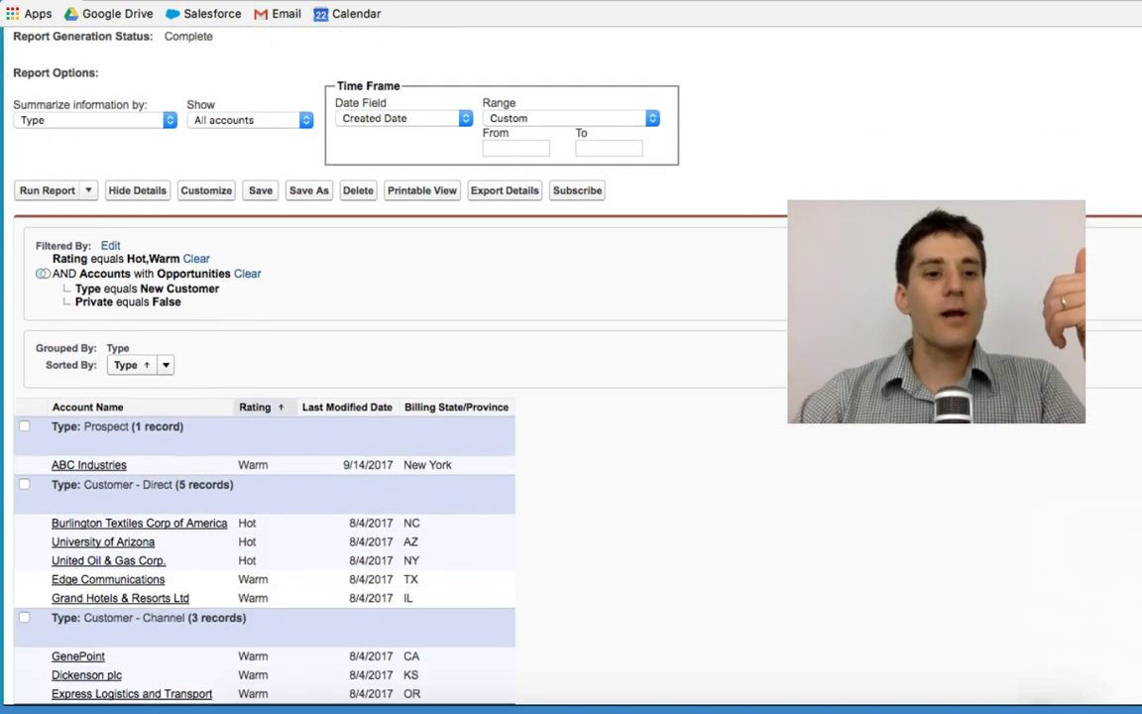
scroll(415, 226, down, 2)
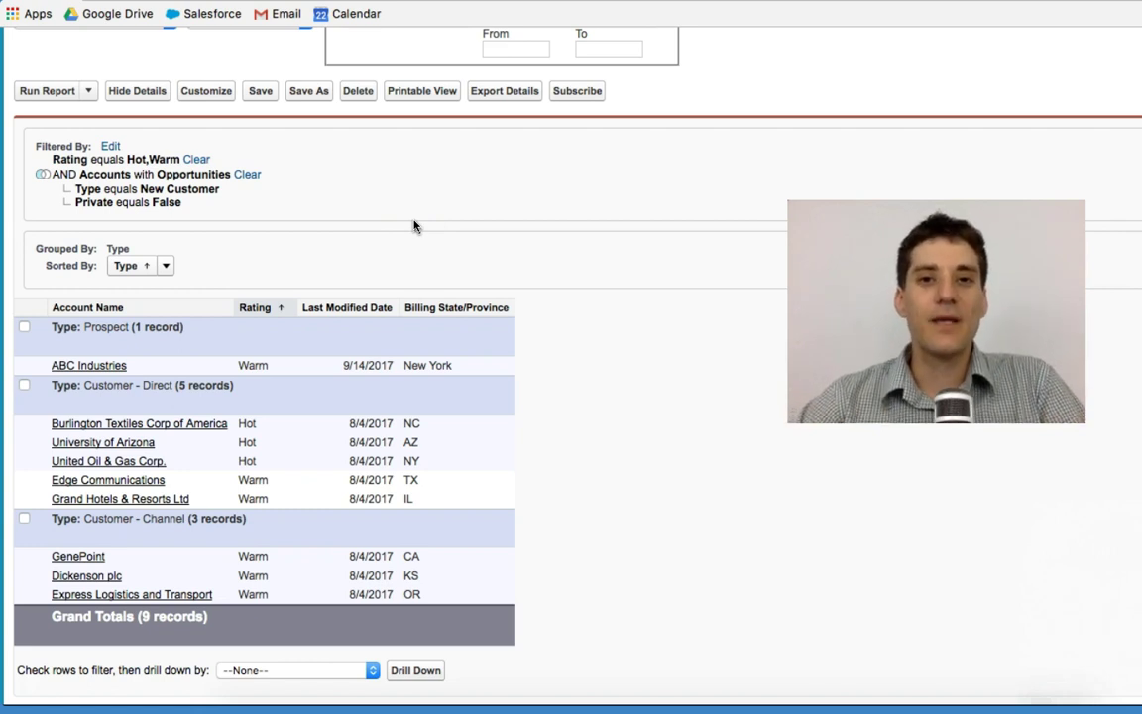
Go back to Pele's Dashboard, open the funnel's full report, then return to the dashboard.
click(833, 2)
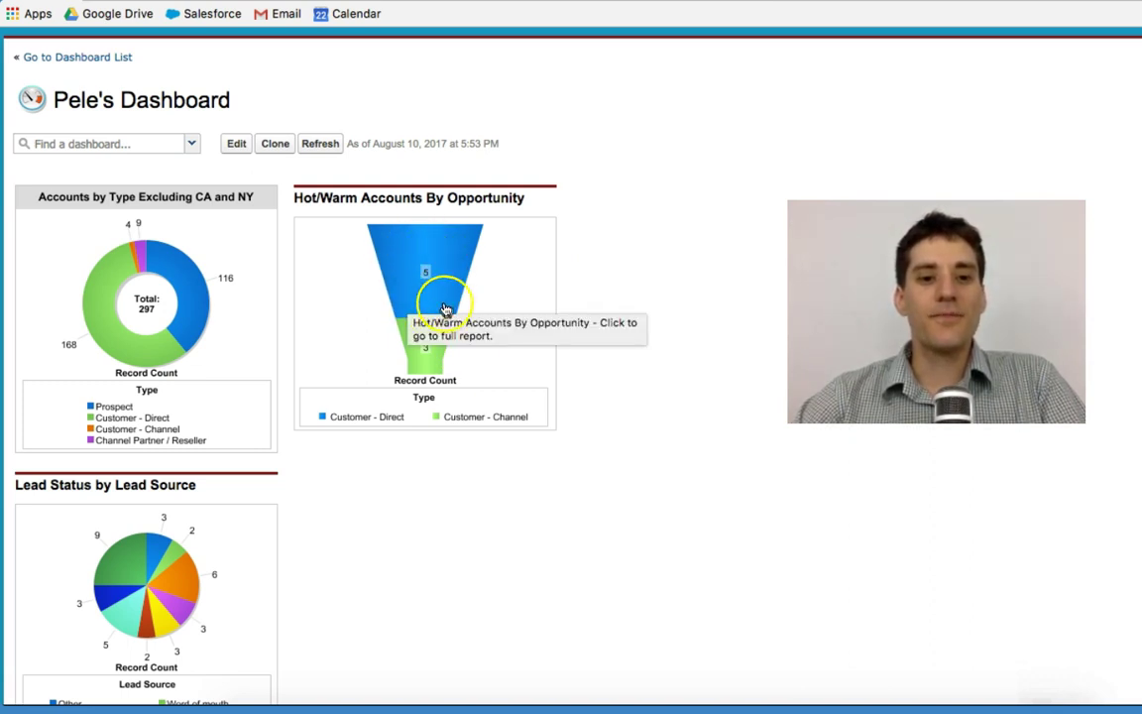
click(445, 357)
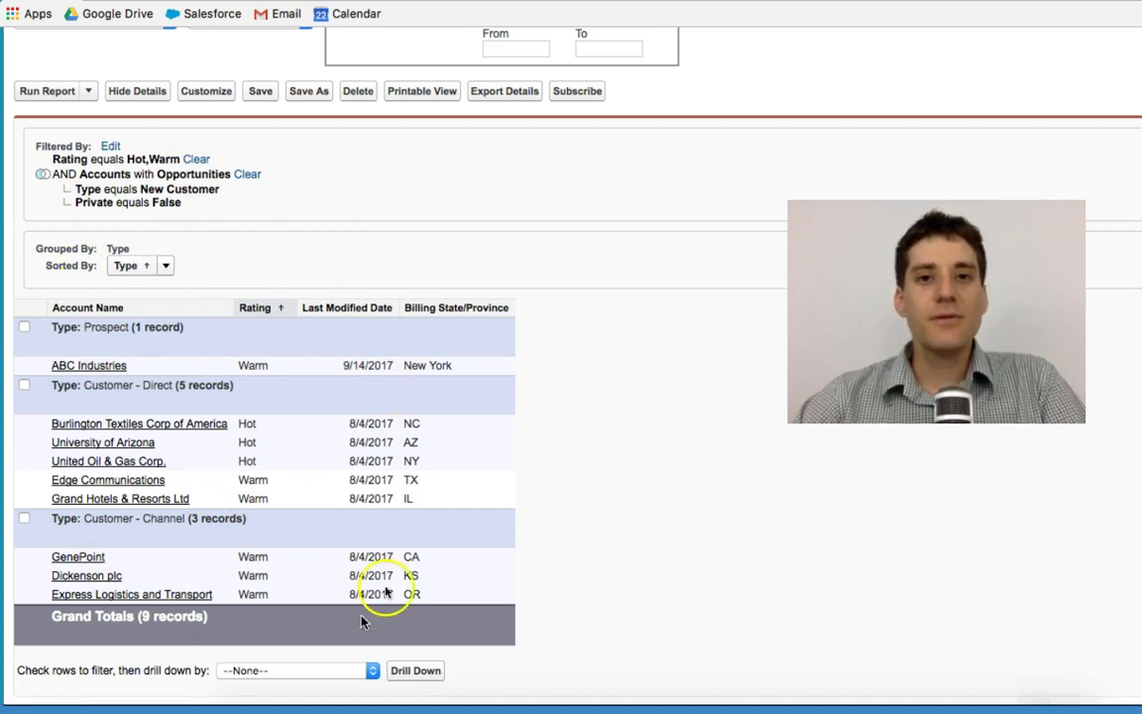
click(620, 1)
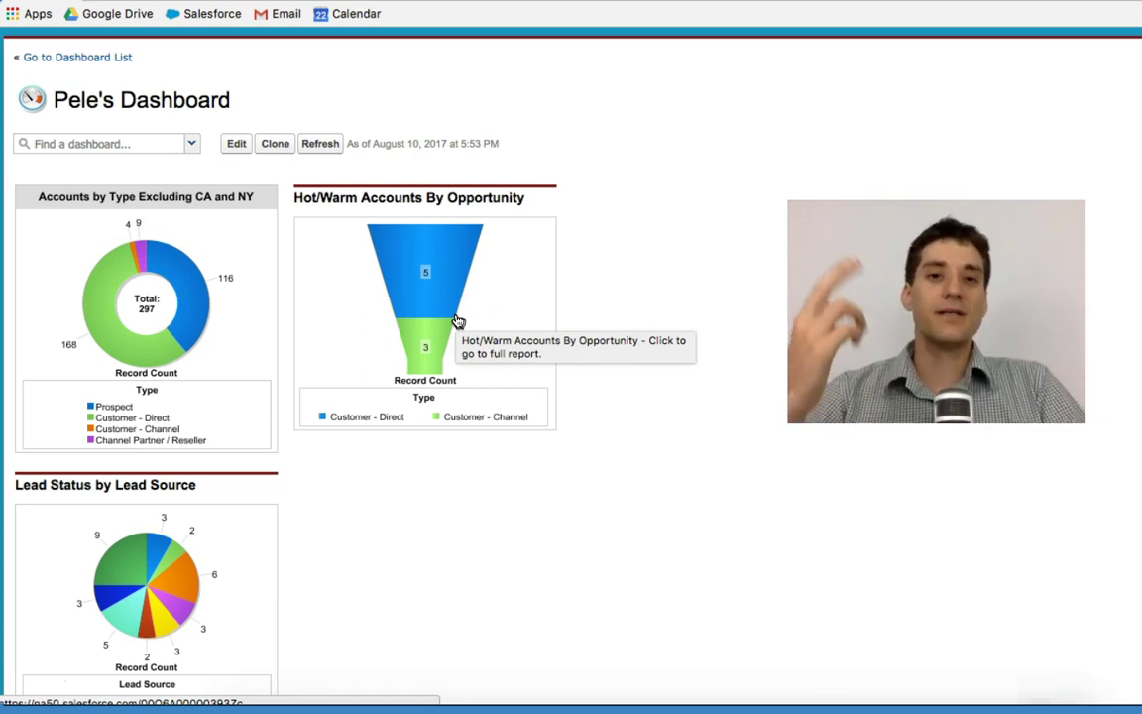
click(417, 404)
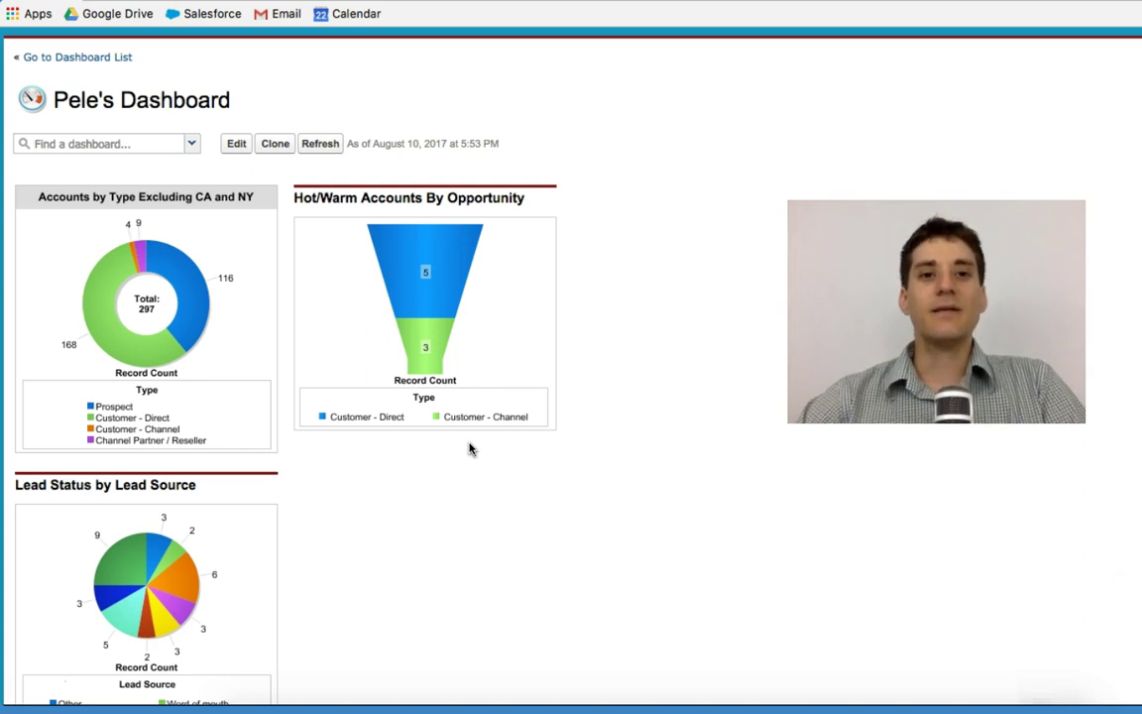
Open Pele's Dashboard for editing and inspect the View dashboard as running-user settings.
click(237, 146)
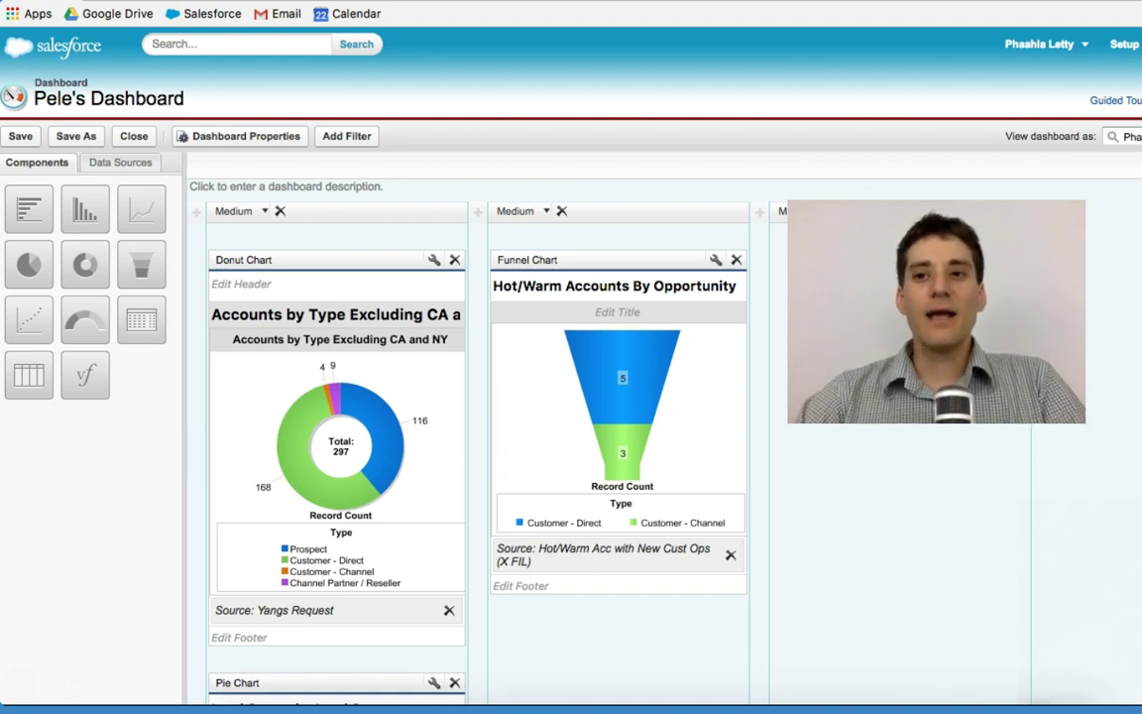
right_click(1131, 135)
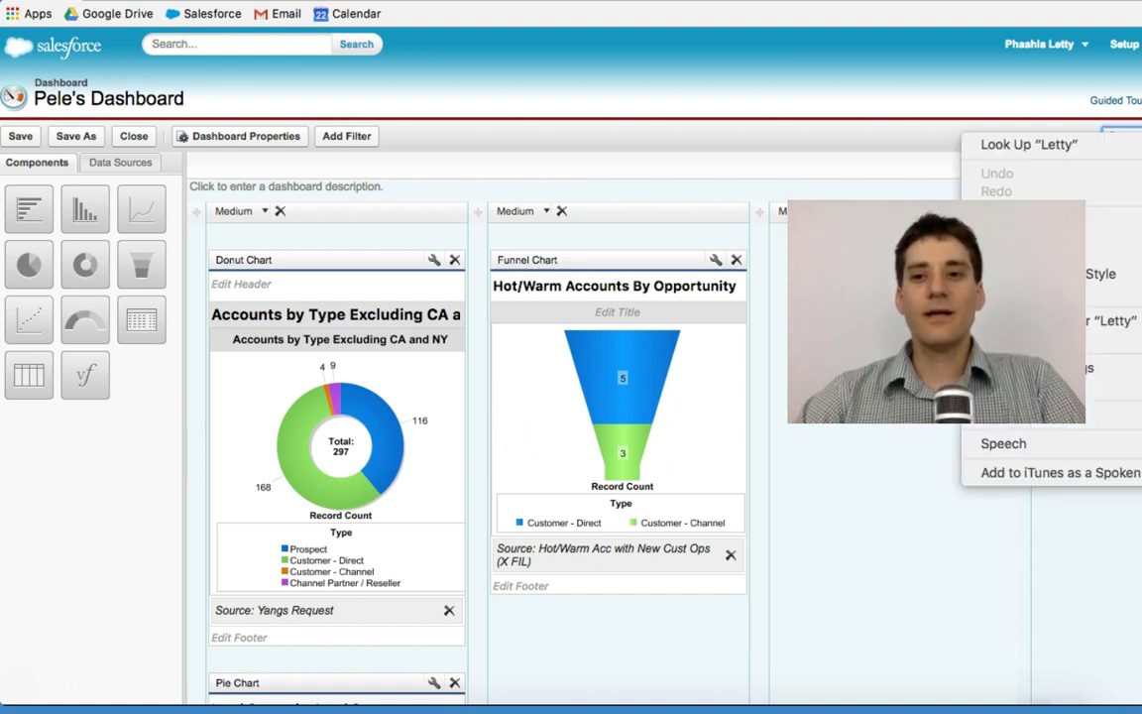
key(Escape)
click(1125, 136)
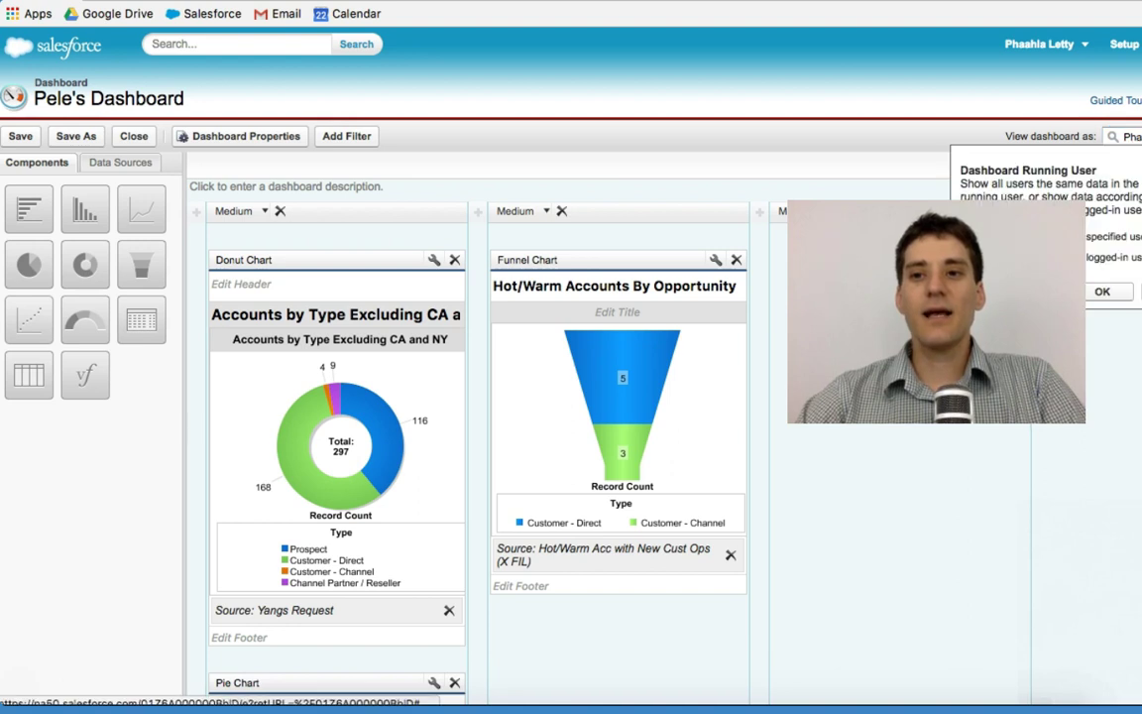
key(Escape)
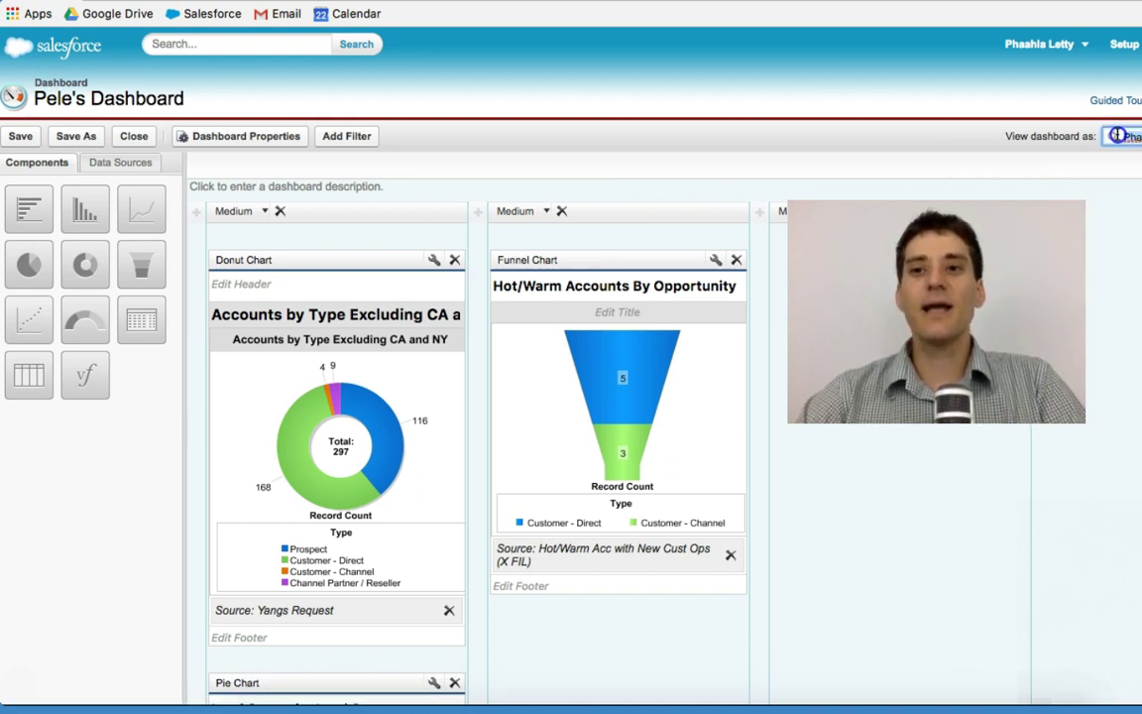
Select the running user's name, then clear the accidental text highlight.
click(1119, 136)
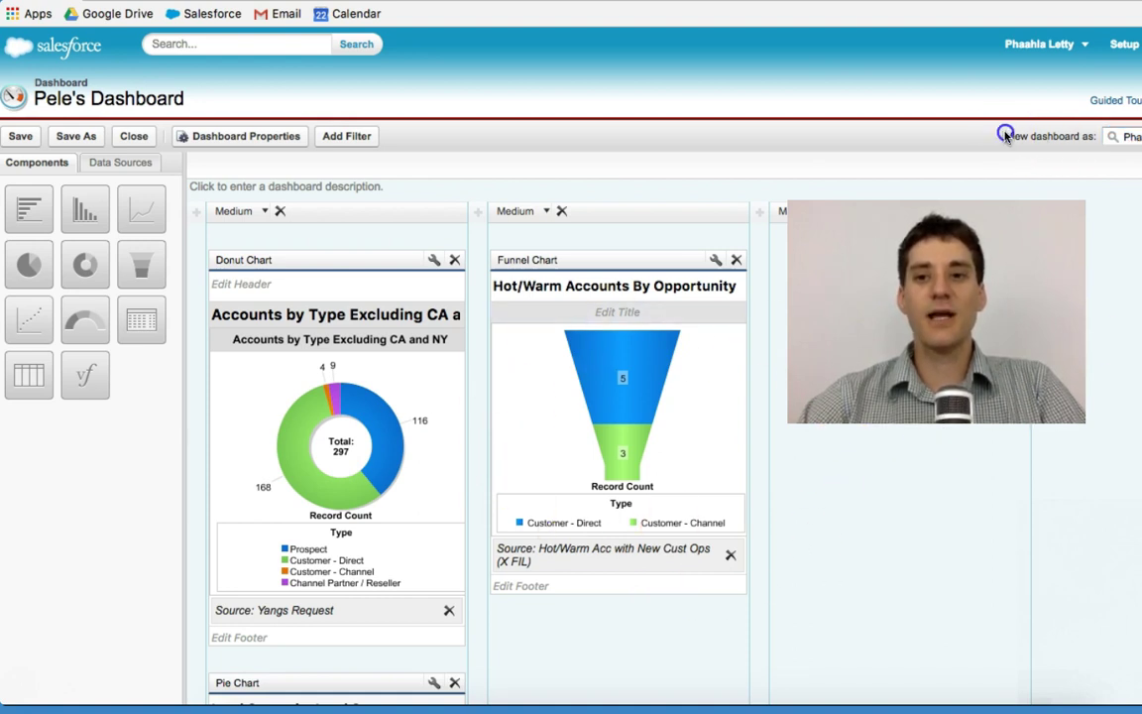
drag(1007, 133, 1096, 139)
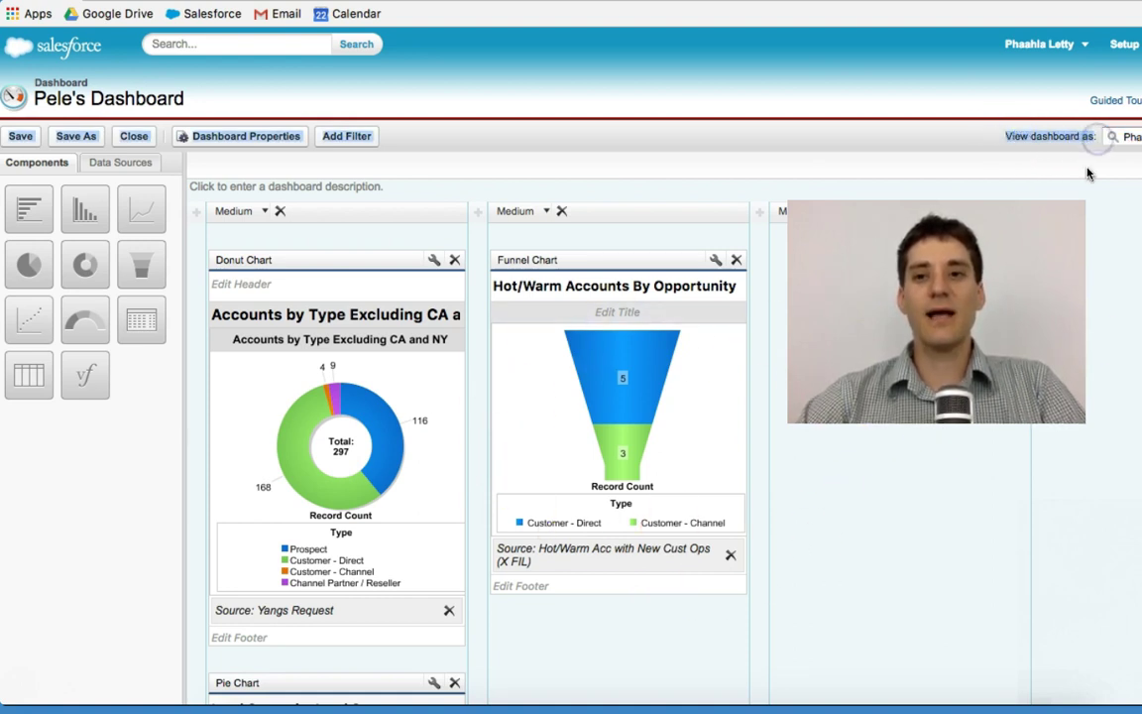
click(1088, 174)
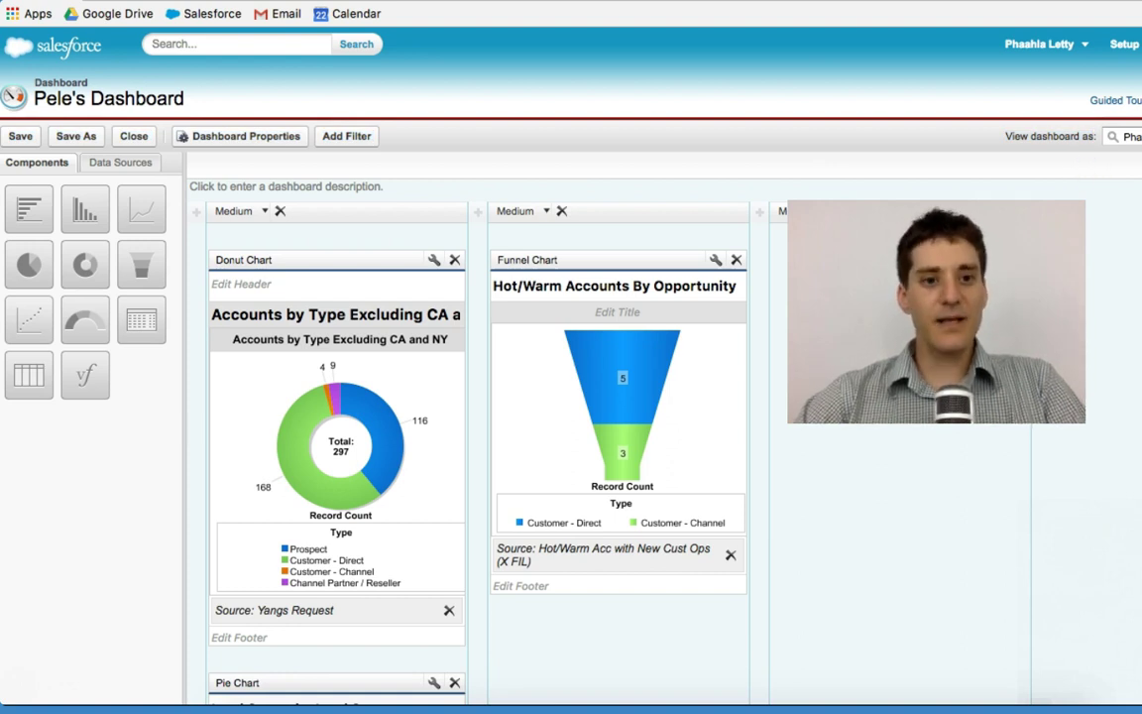
List the report data sources and search Quick Find for 'H'.
scroll(779, 323, down, 3)
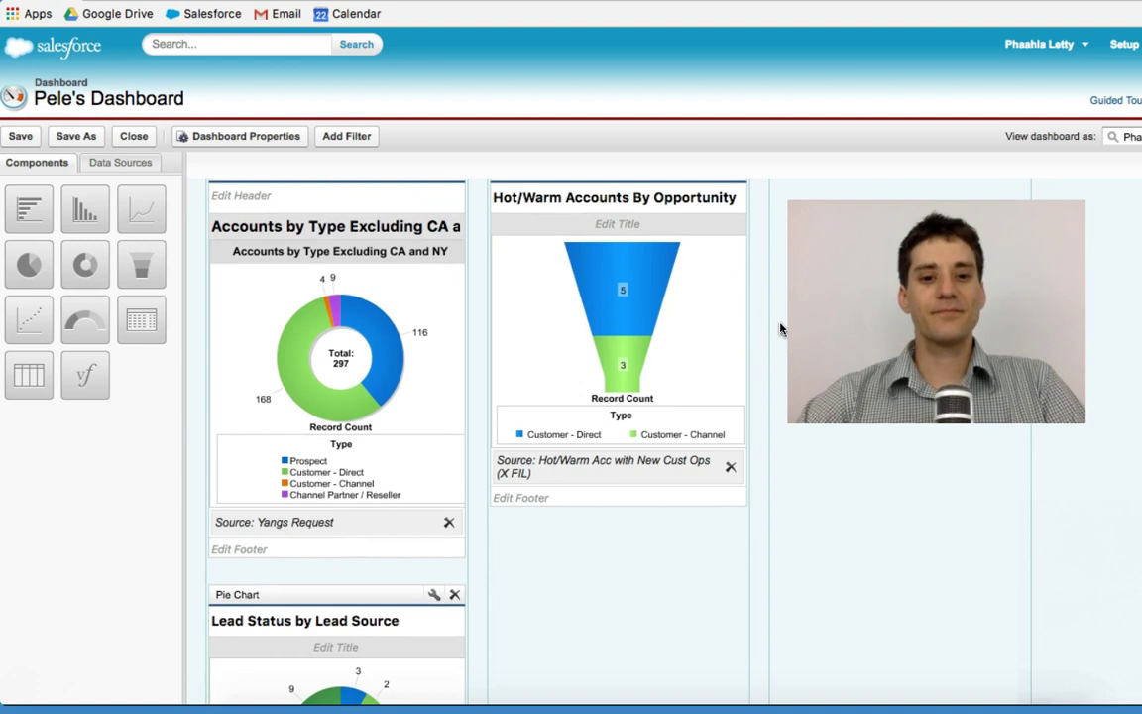
scroll(780, 327, up, 1)
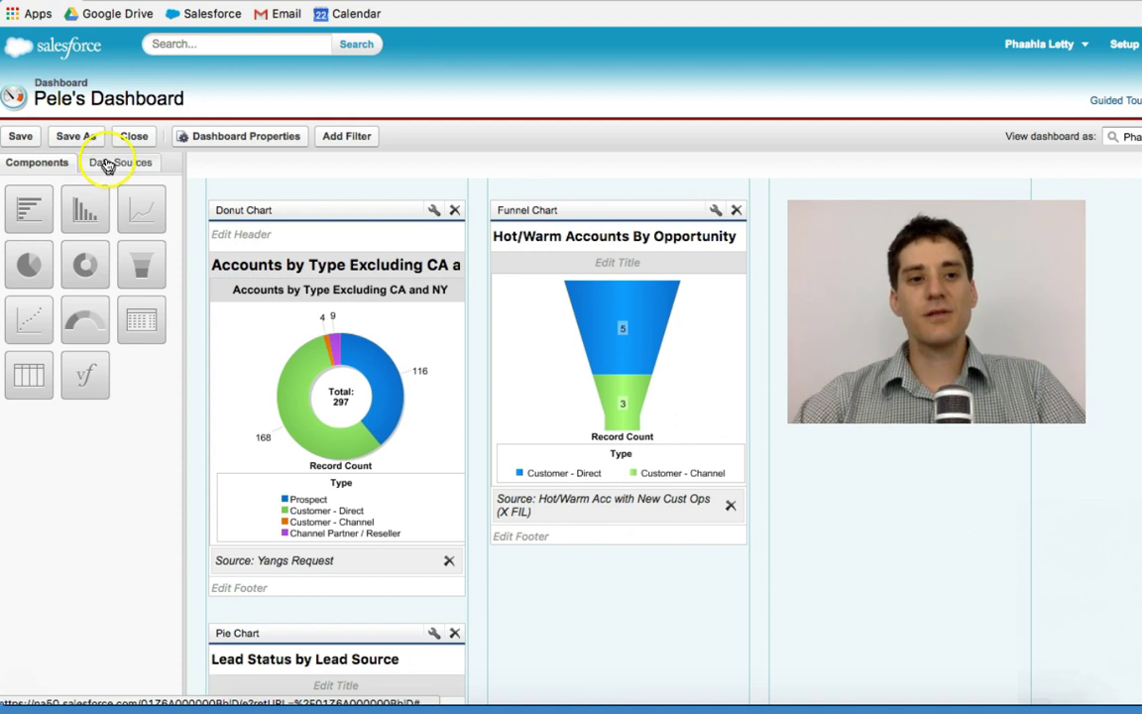
click(109, 161)
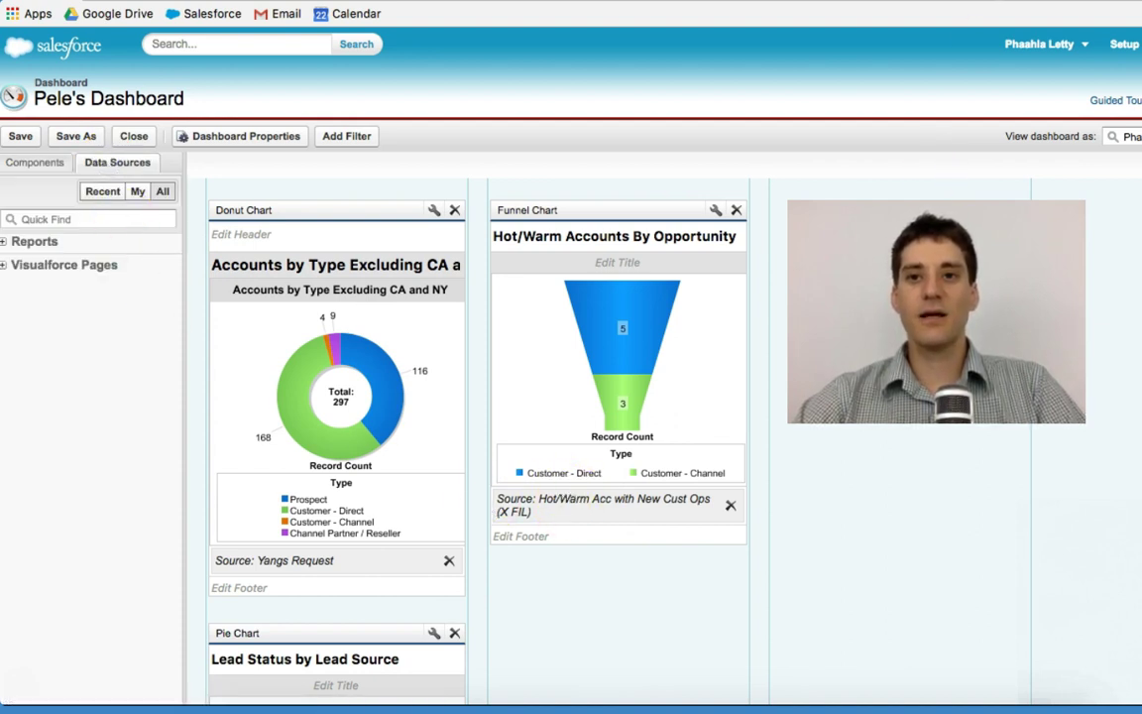
click(41, 216)
text(H)
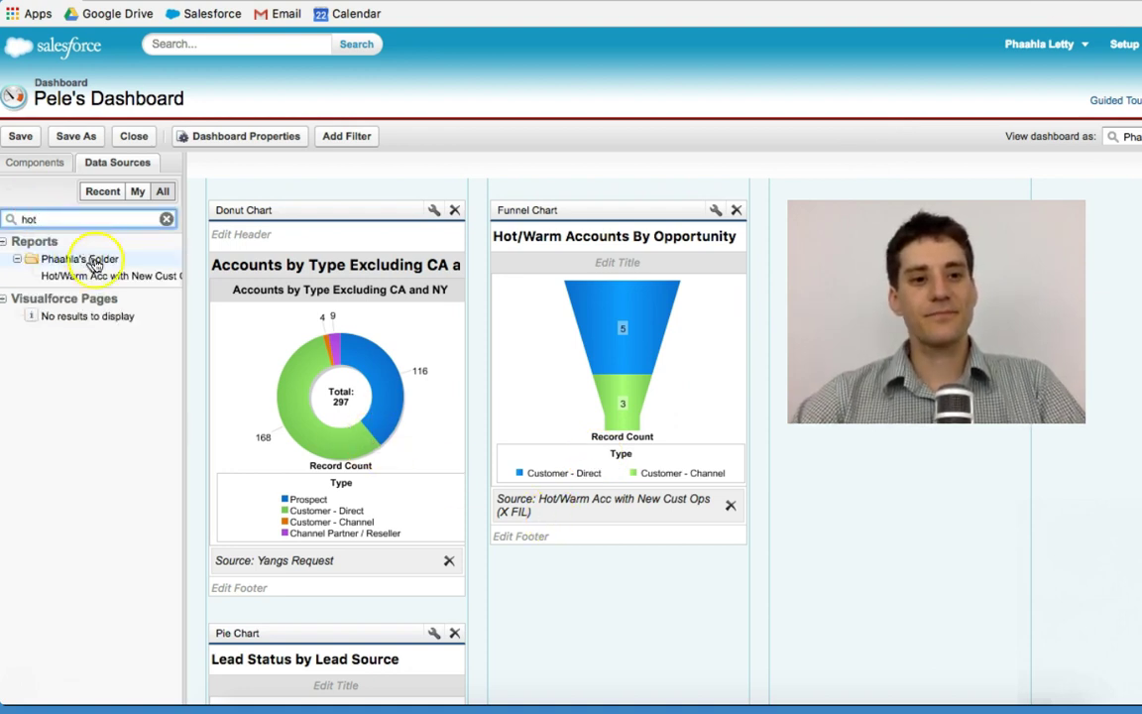
Drag the Hot/Warm Acc with New Cust Ops report onto the funnel and into the third column.
drag(96, 281, 523, 395)
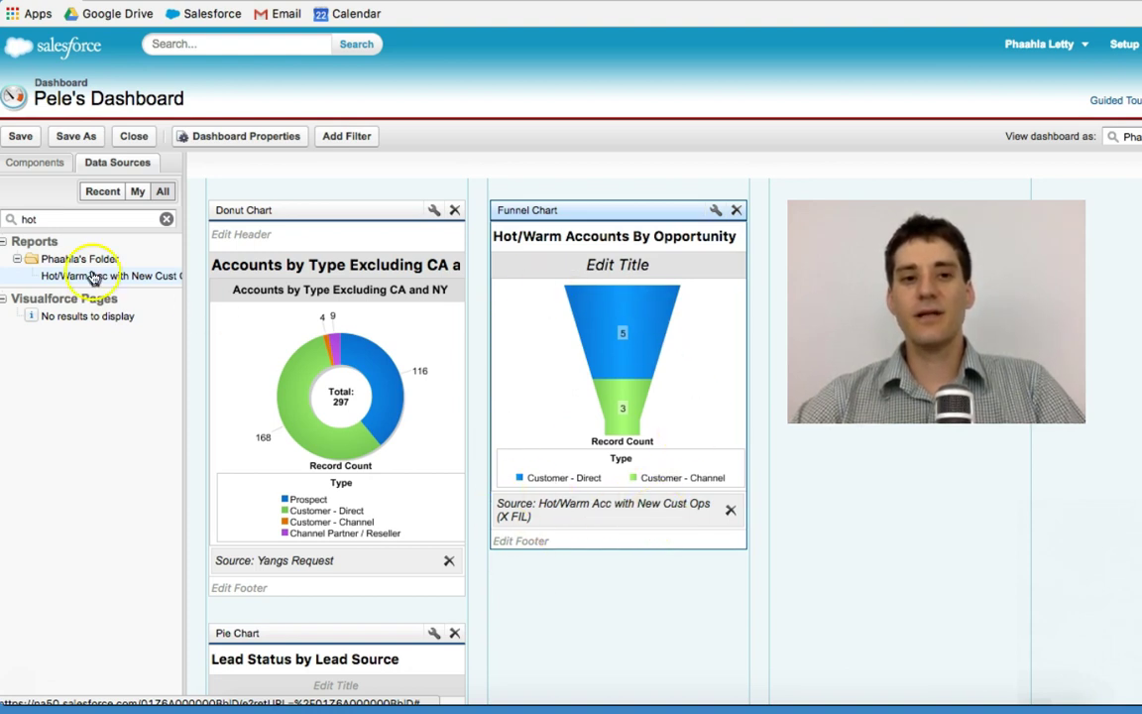
drag(69, 276, 902, 317)
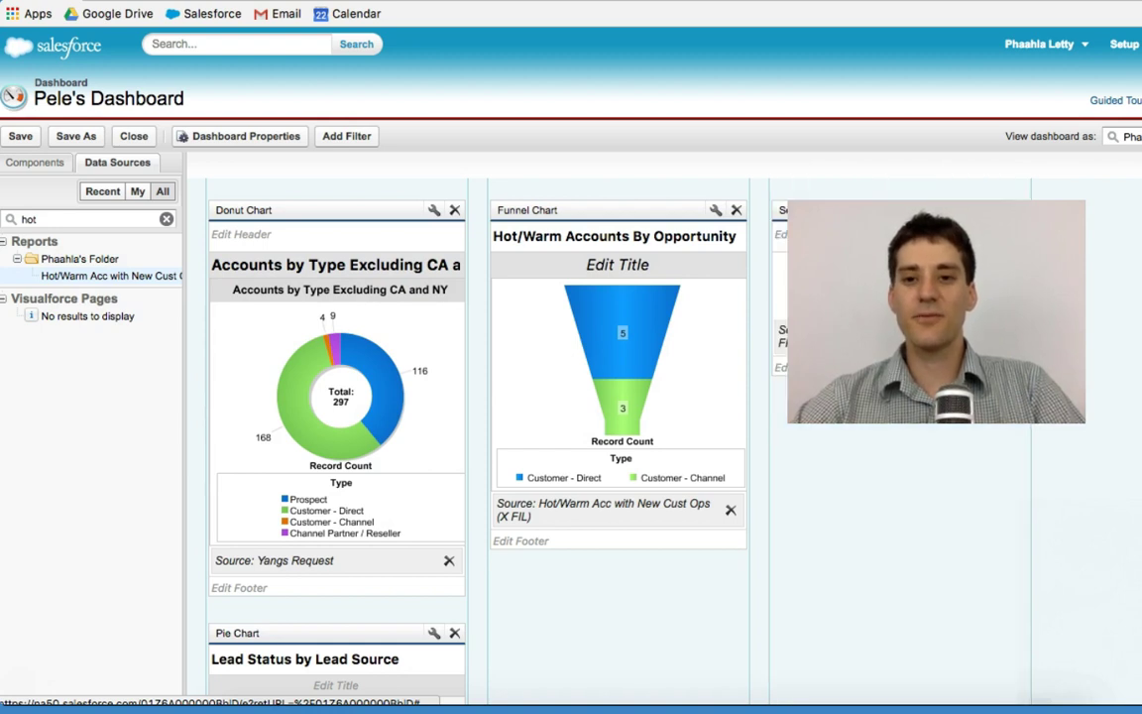
click(33, 163)
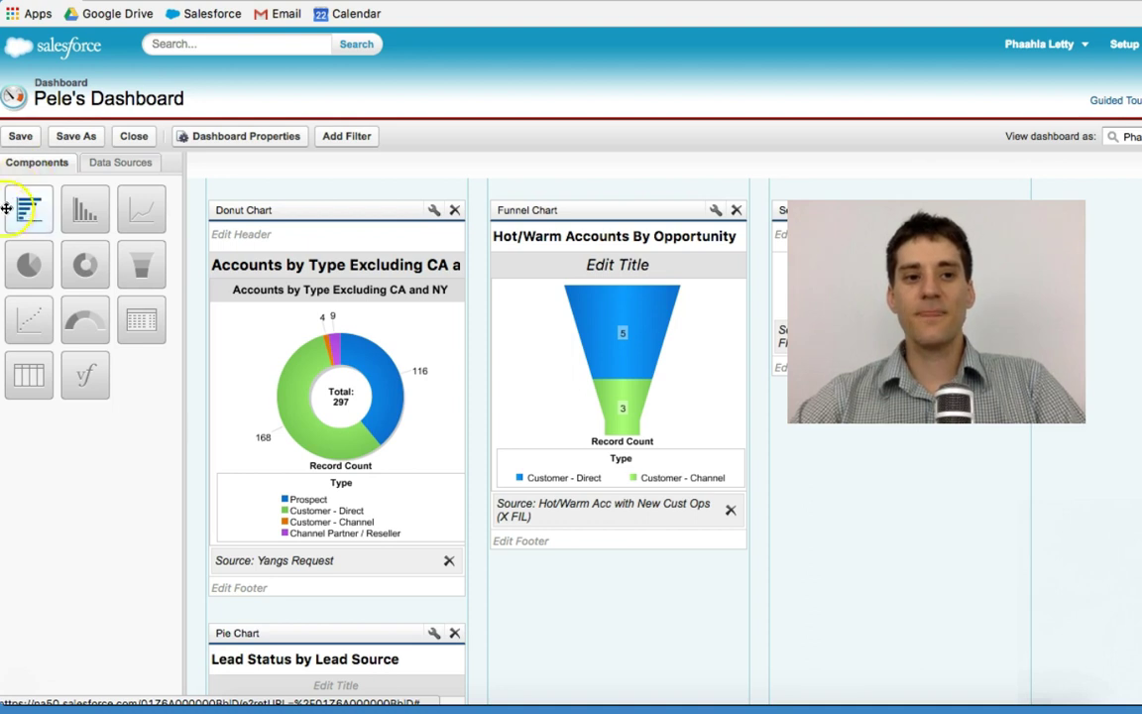
Turn the third-column component into a pie chart, then delete it and confirm with Yes.
drag(29, 264, 643, 342)
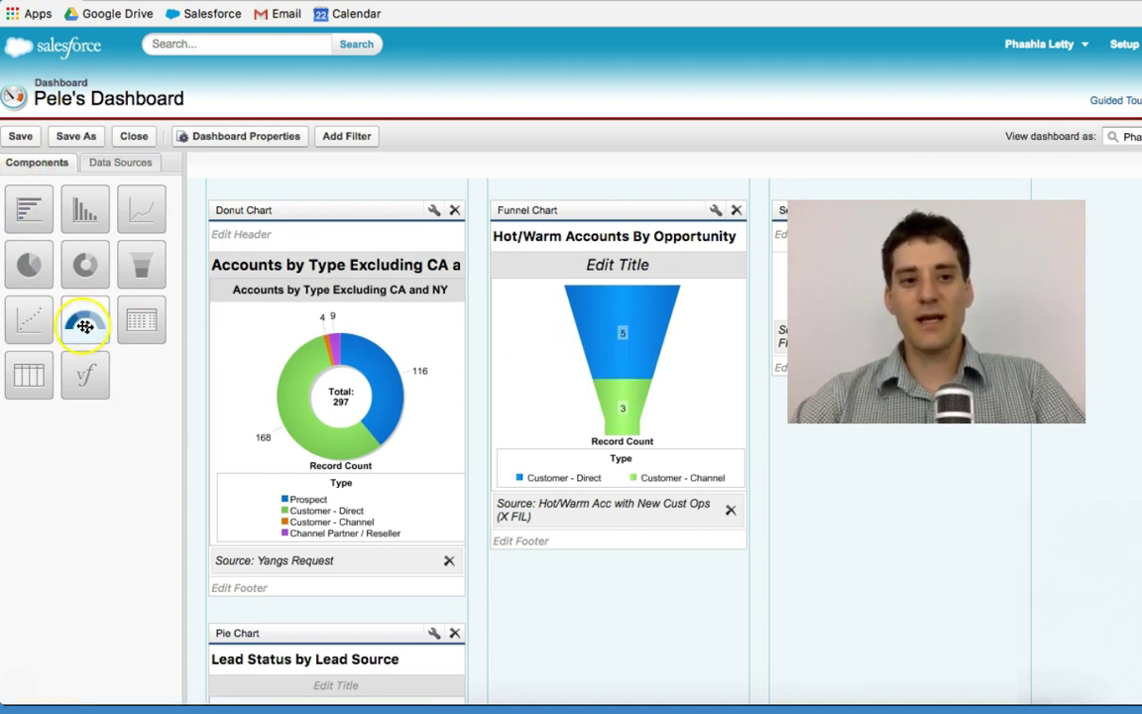
drag(29, 263, 698, 279)
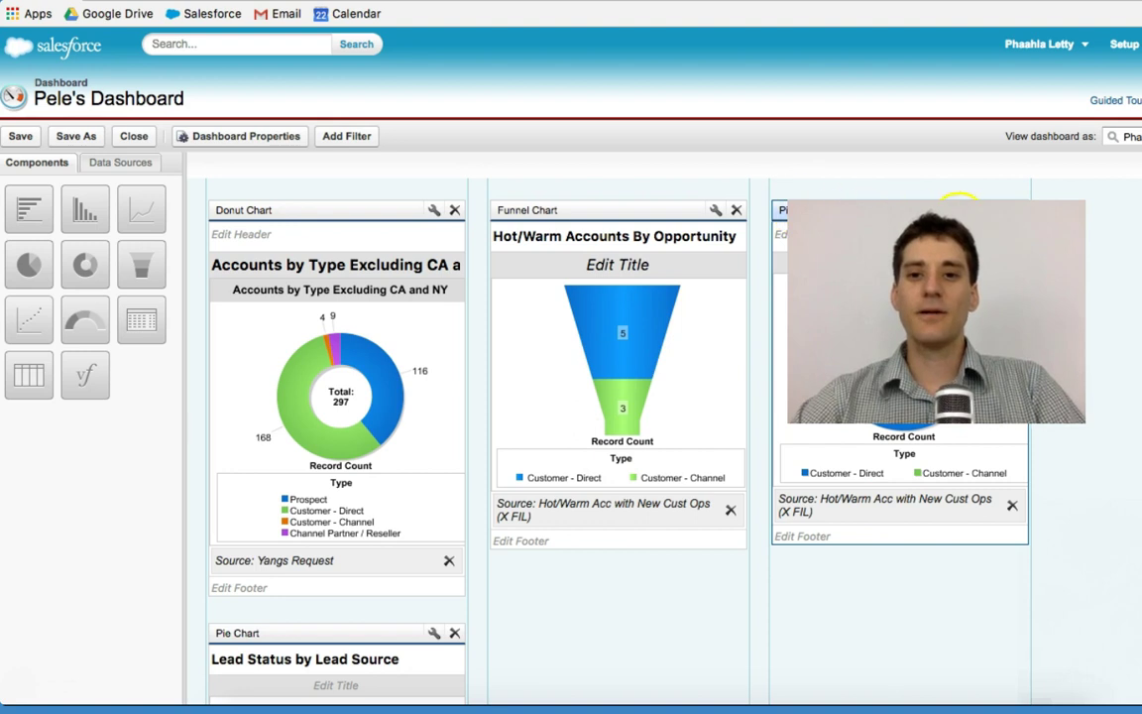
click(1018, 210)
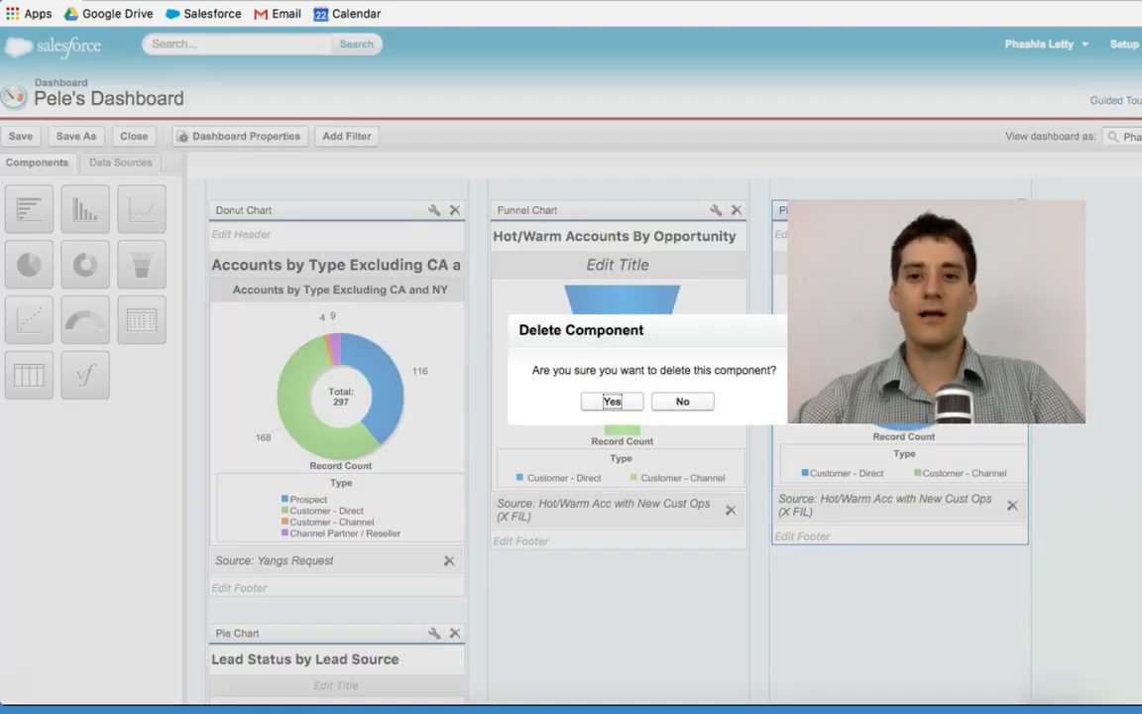
click(611, 402)
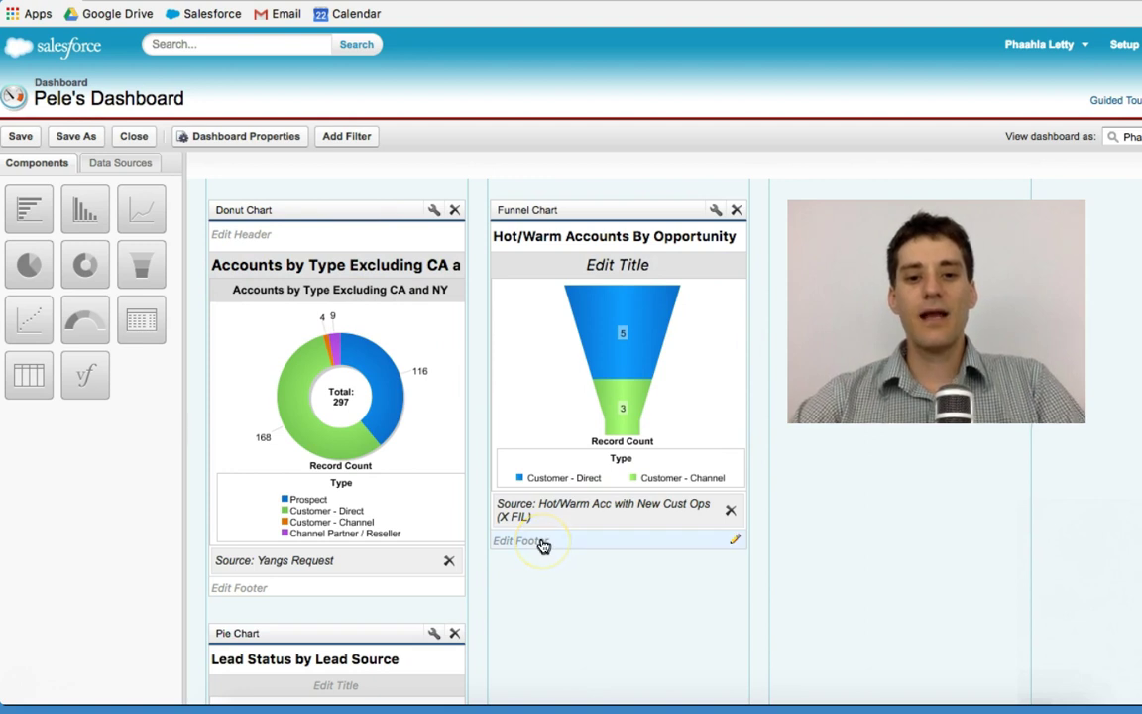
Add the funnel footer 'Goal for FY 18 is to have 25 Customer Direct, and 50 Customer Channel'.
click(544, 544)
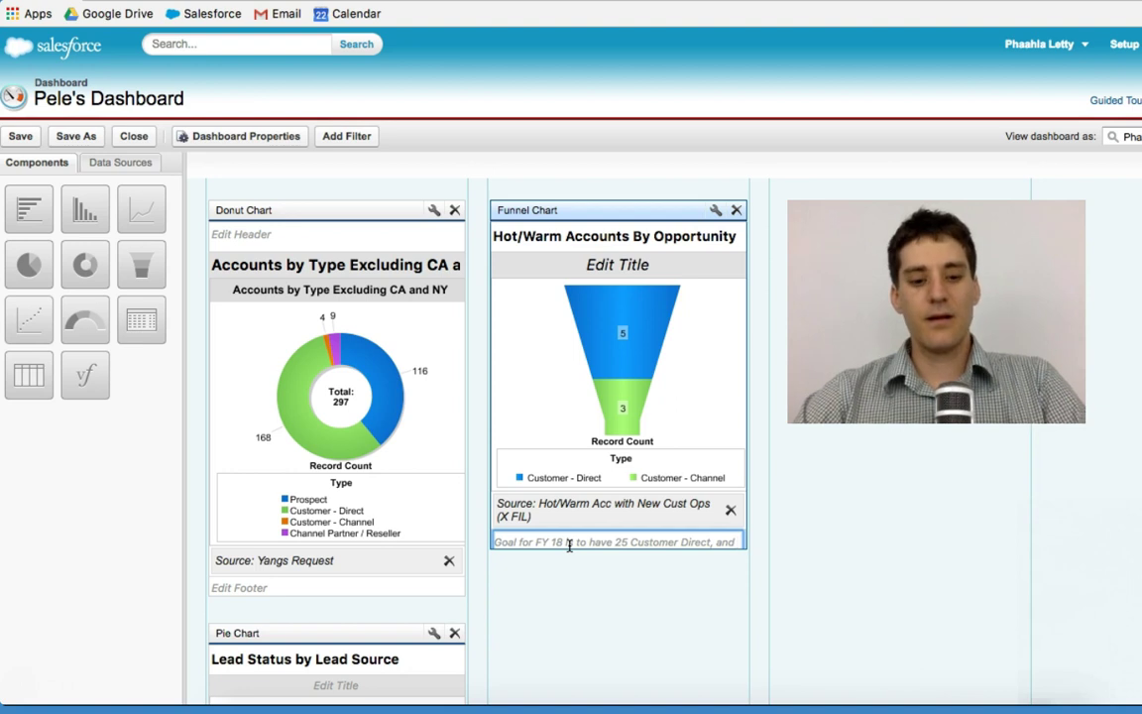
text(50)
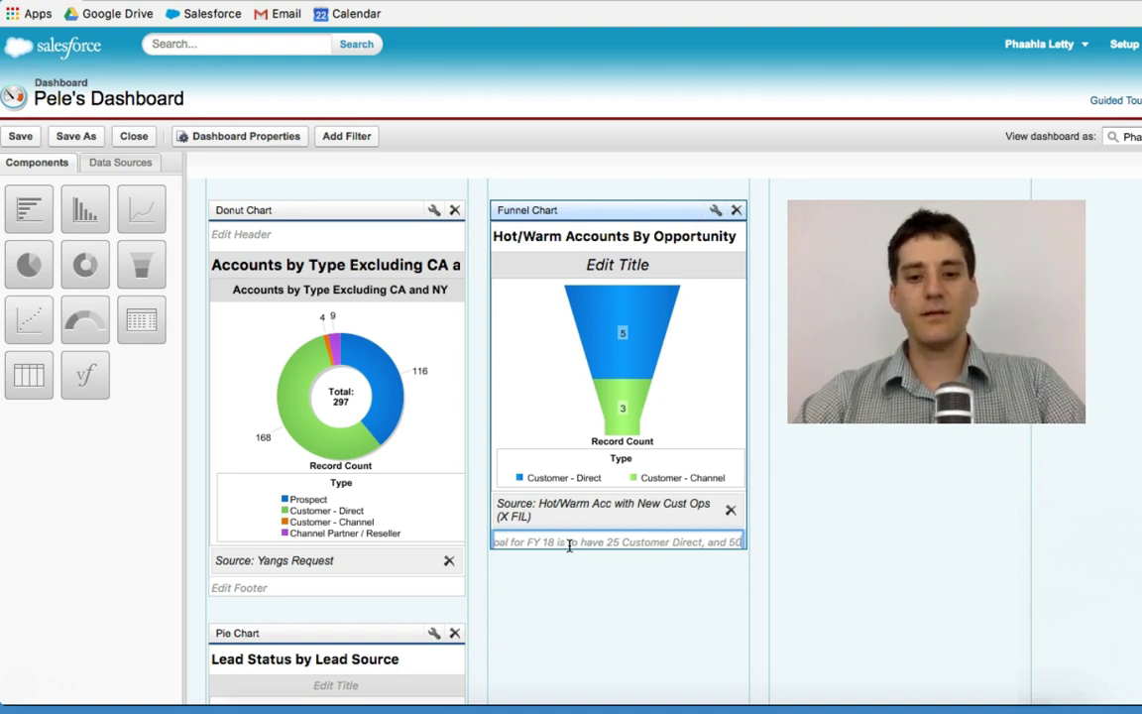
text( Customer)
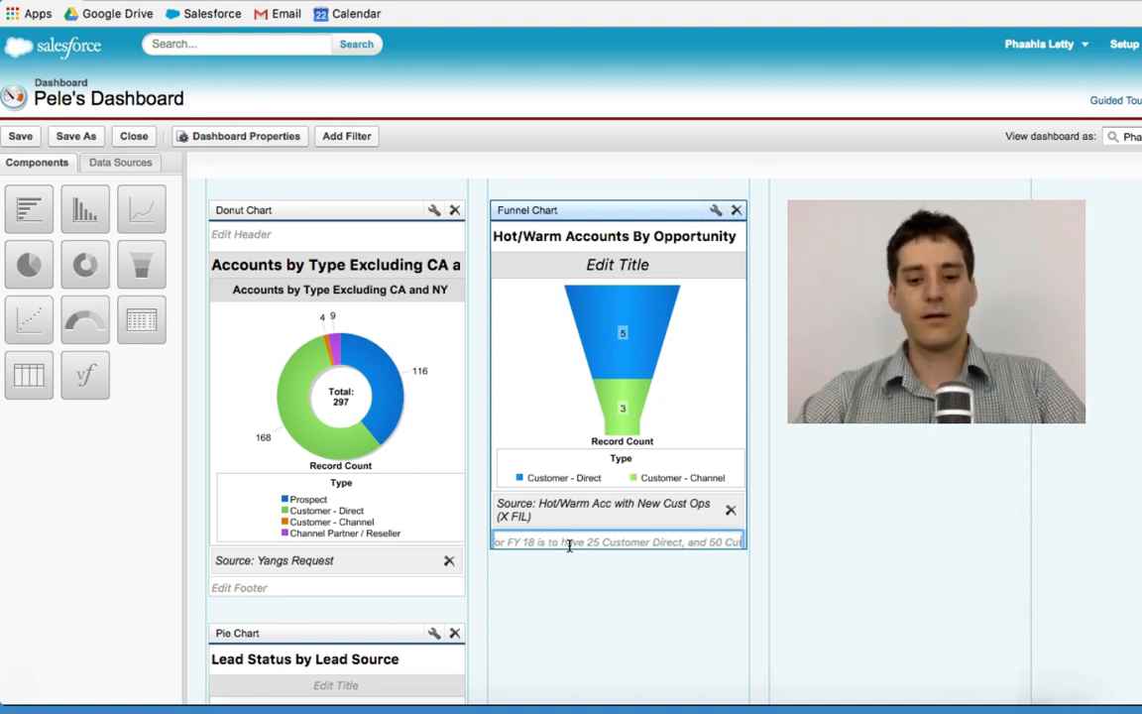
key(BackSpace)
key(BackSpace)
key(BackSpace)
key(BackSpace)
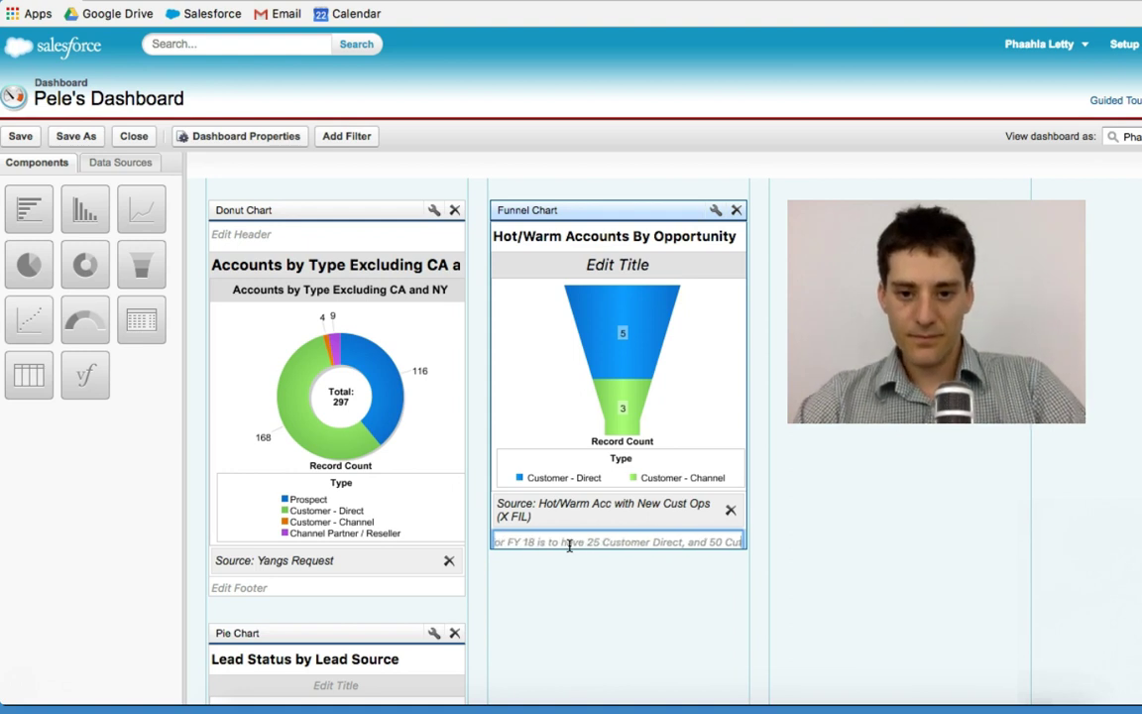
key(BackSpace)
text(stomer)
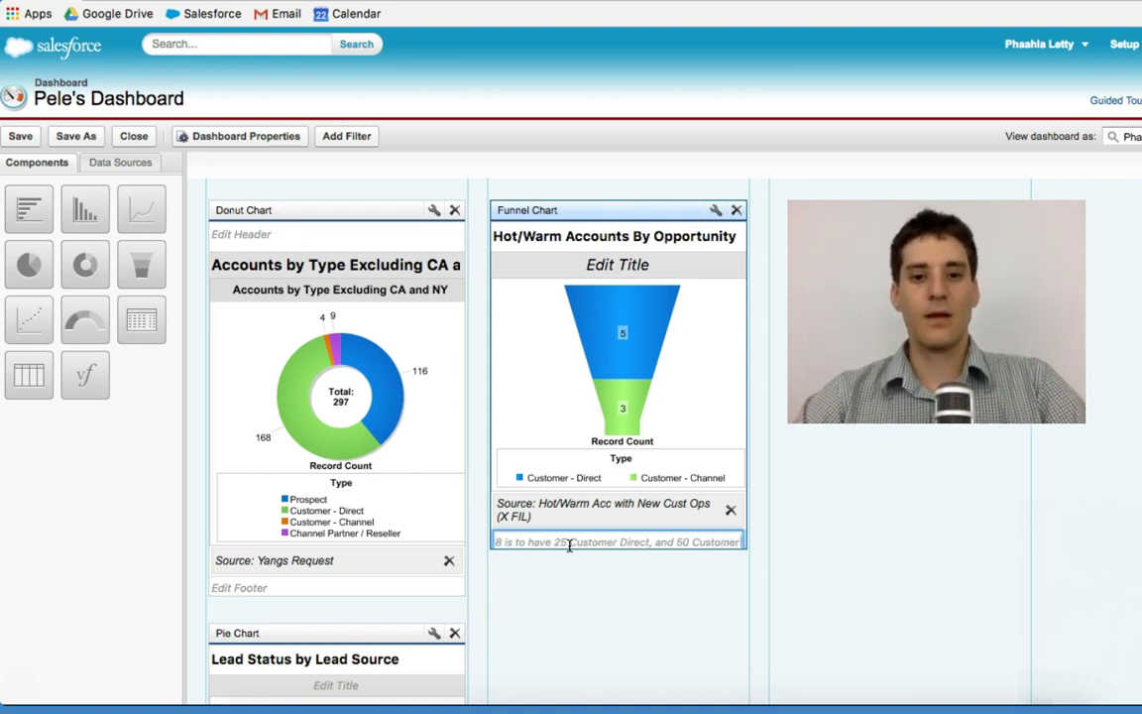
text( Channel)
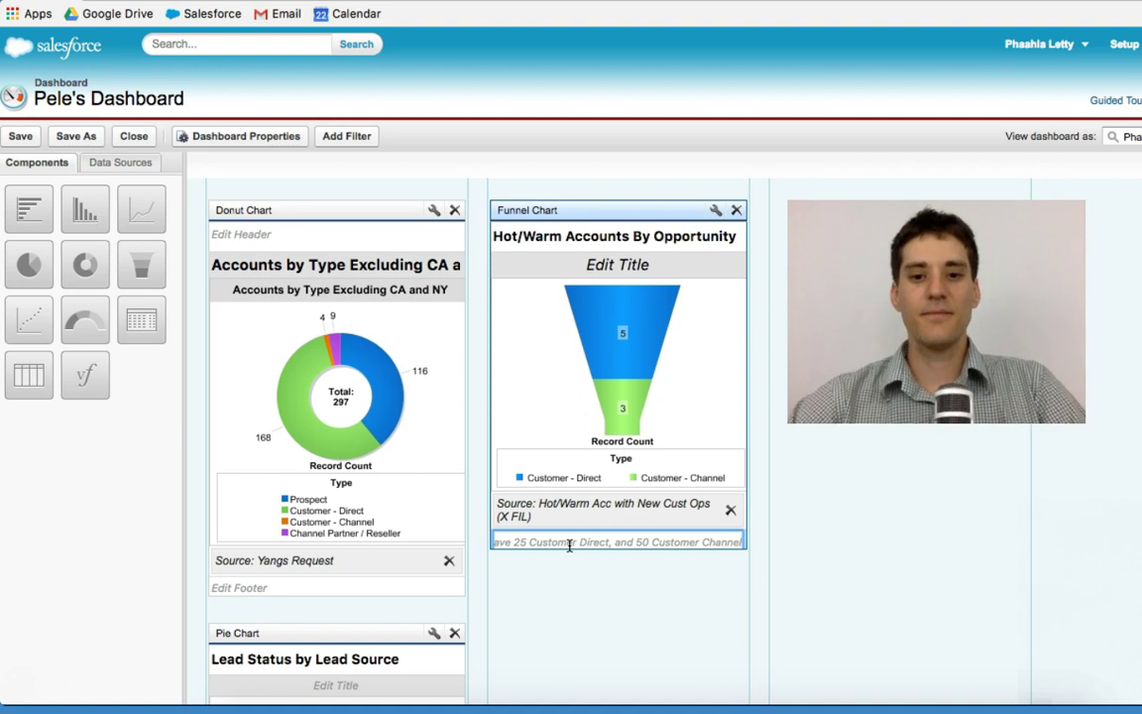
click(709, 595)
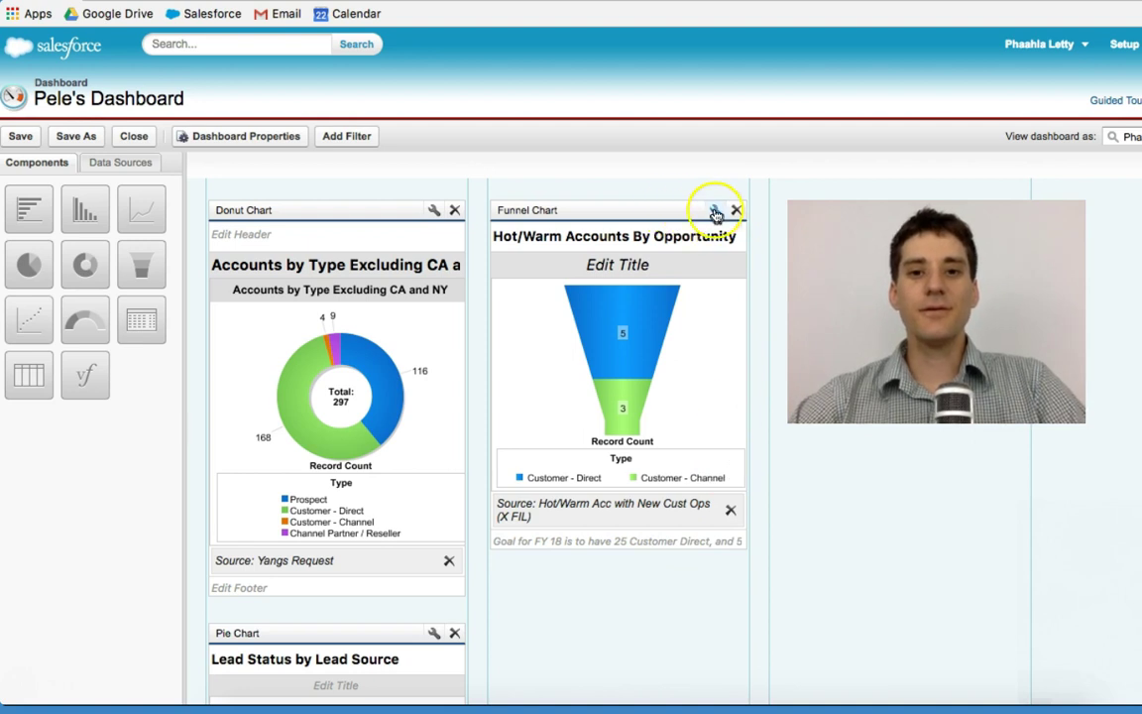
In the funnel chart's Formatting settings, put the legend at Bottom and set Maximum Values Displayed to 0.
click(716, 212)
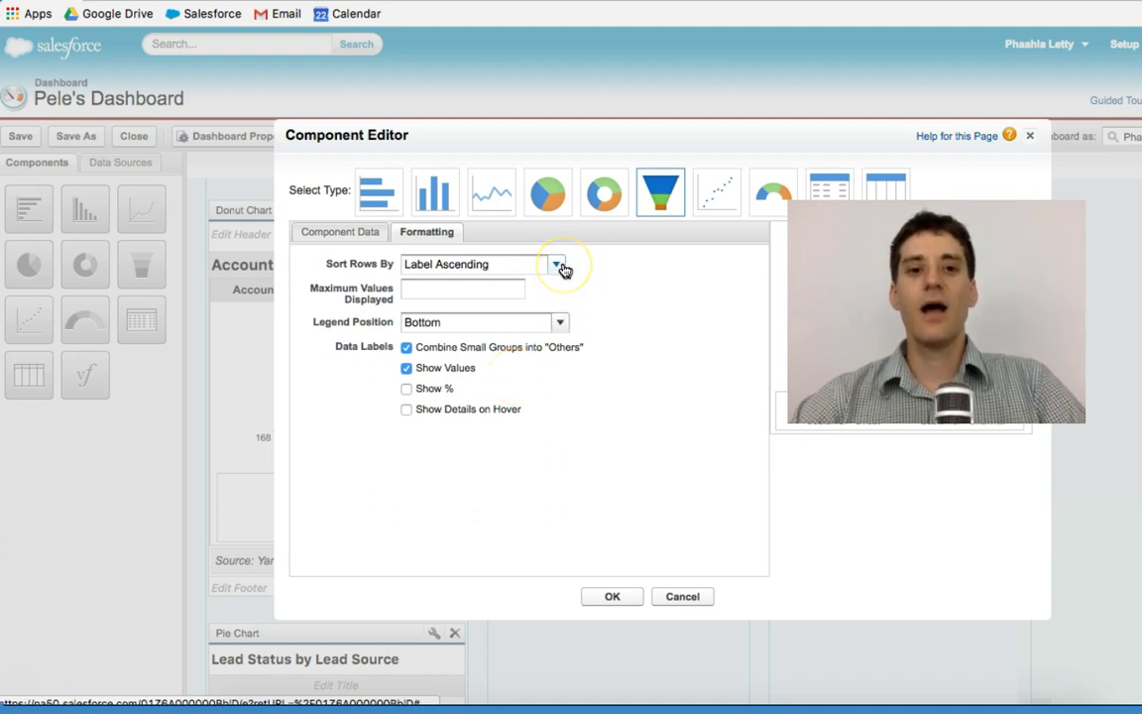
click(561, 325)
click(461, 343)
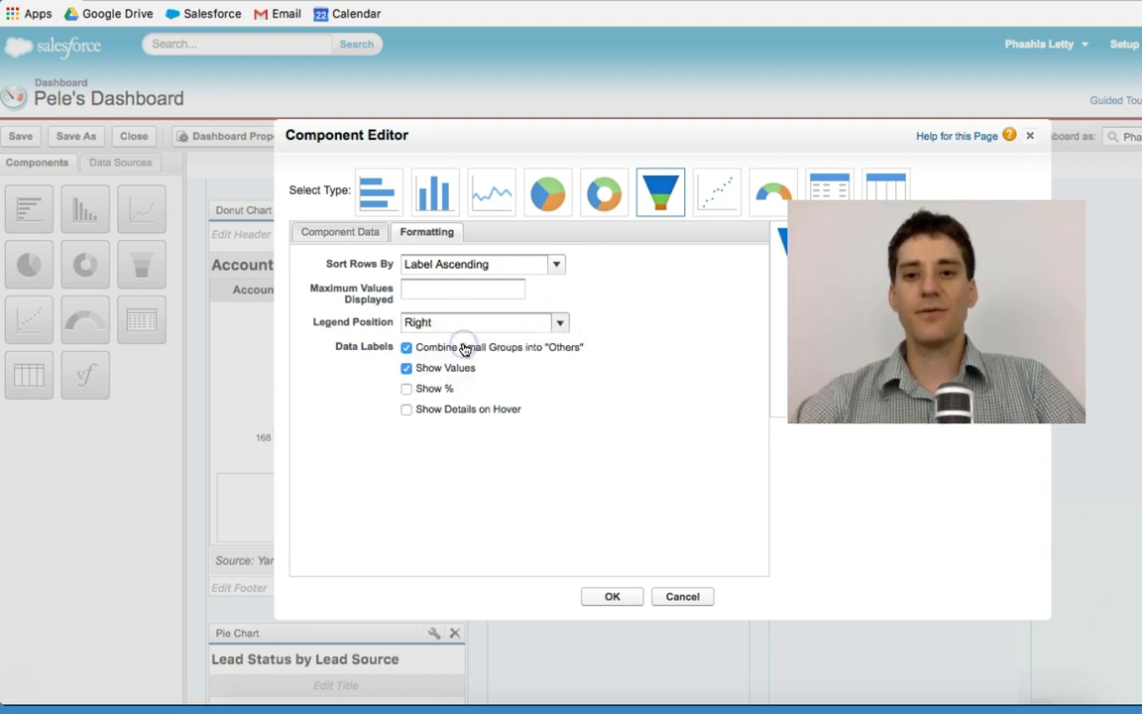
click(561, 324)
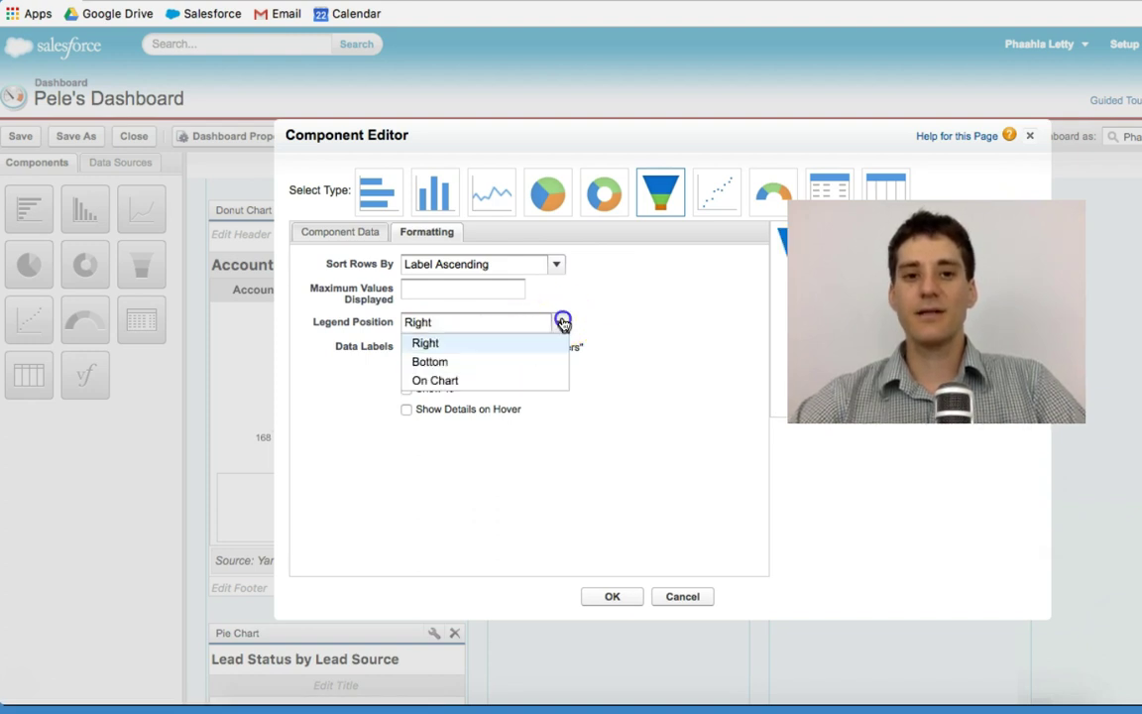
click(507, 371)
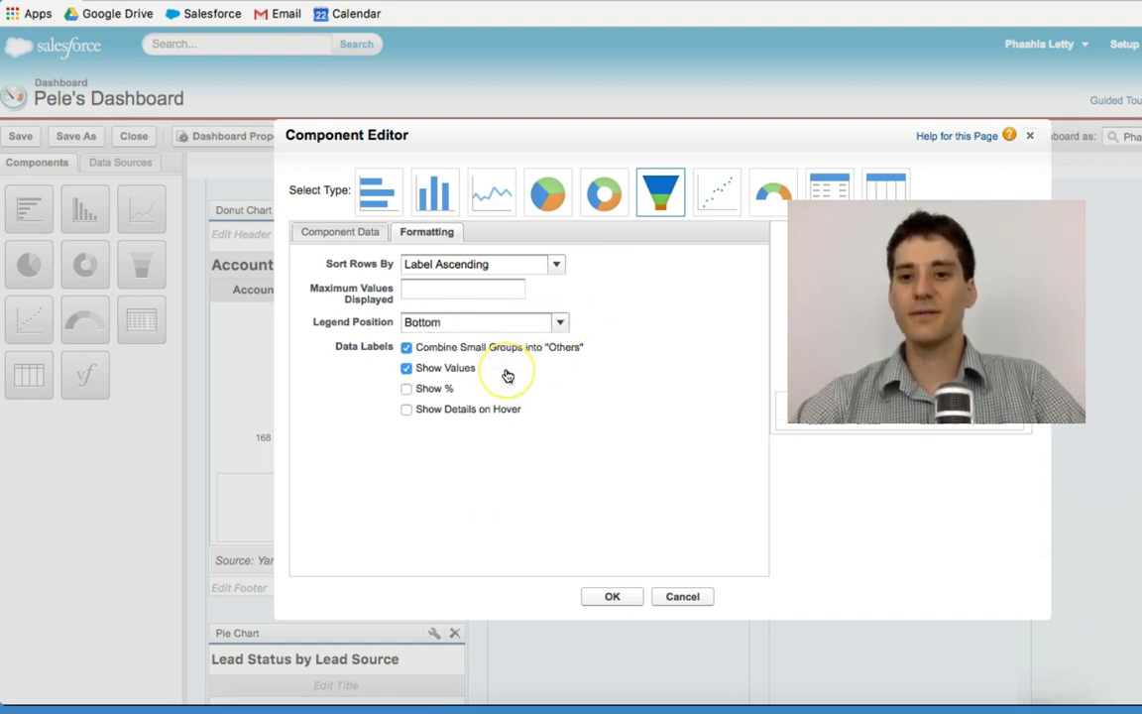
click(436, 289)
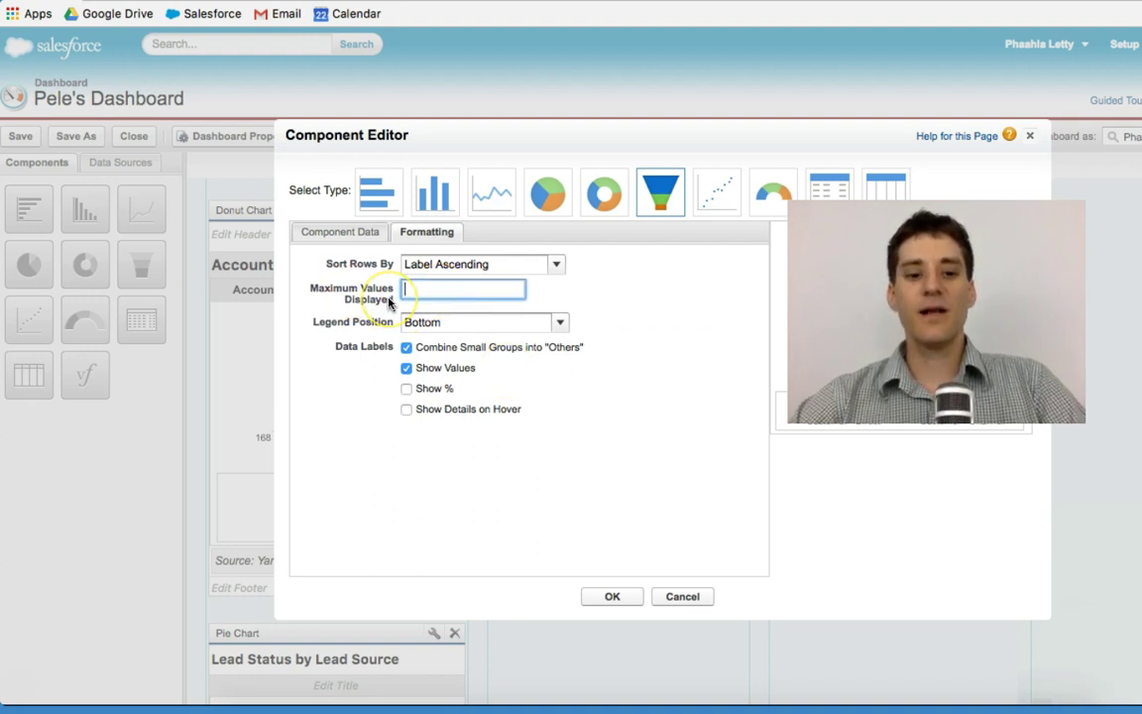
text(0)
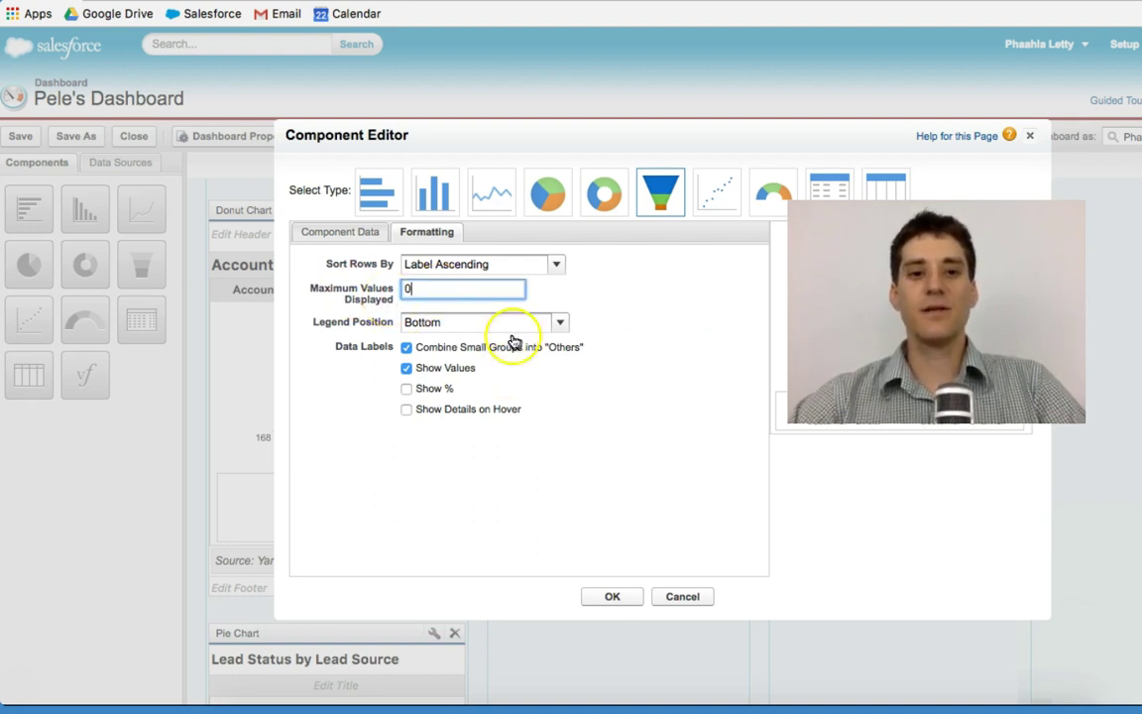
click(625, 394)
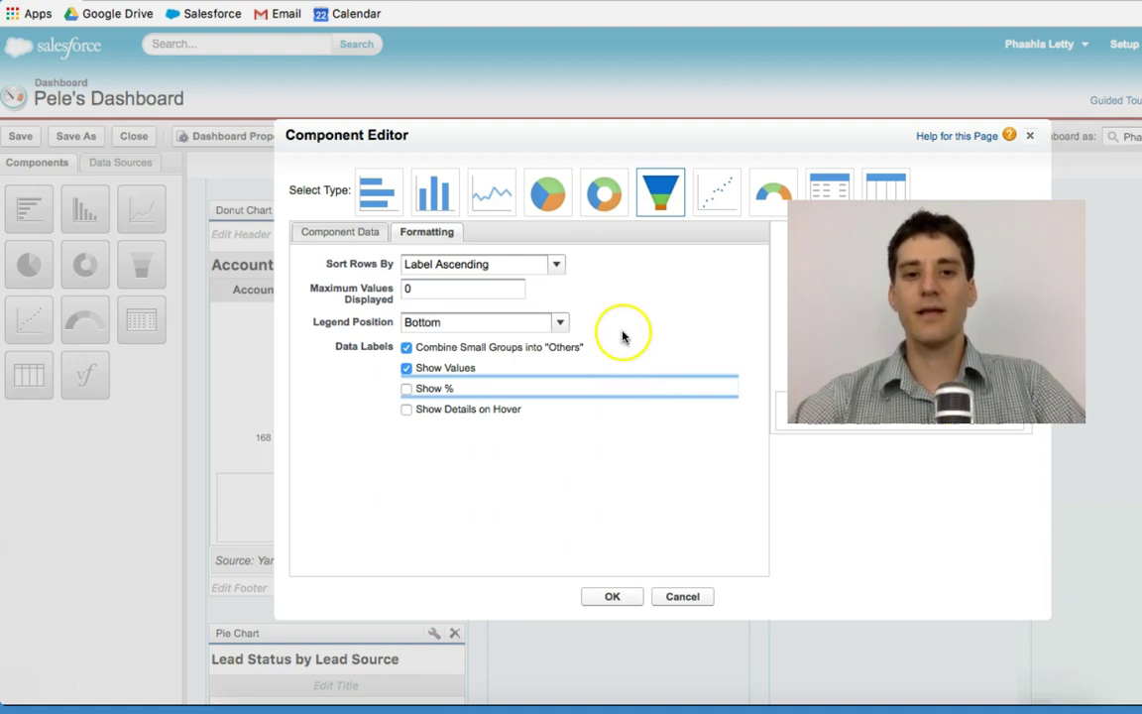
click(344, 240)
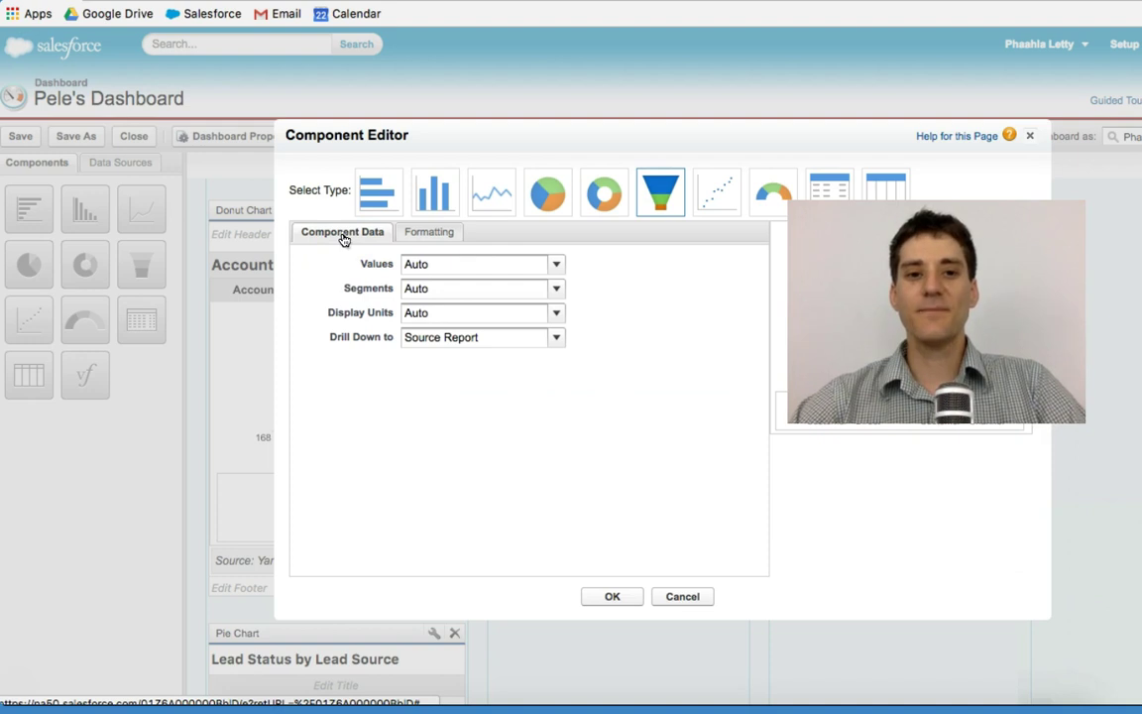
click(555, 316)
click(557, 316)
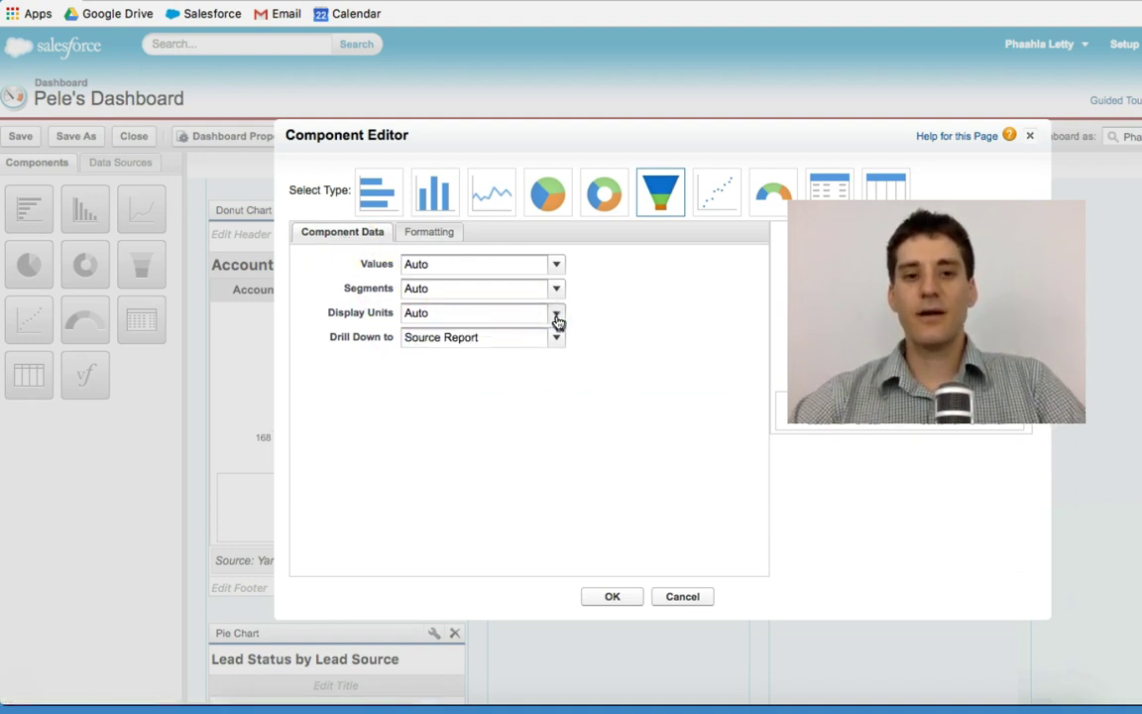
click(558, 289)
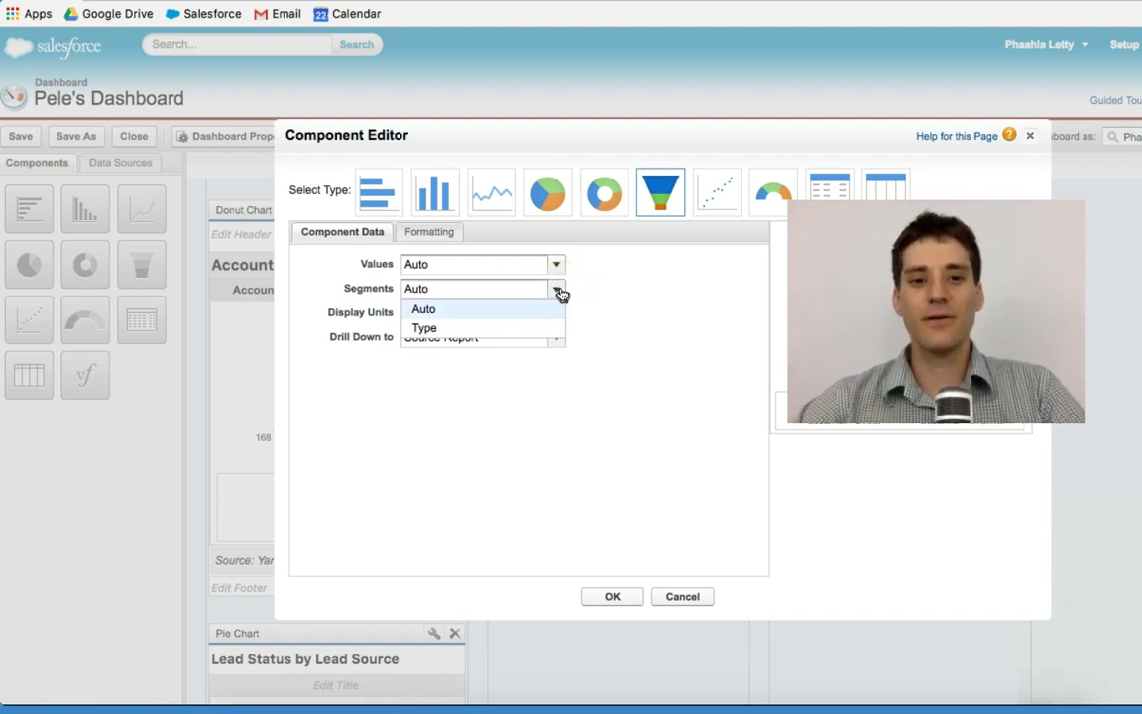
click(561, 292)
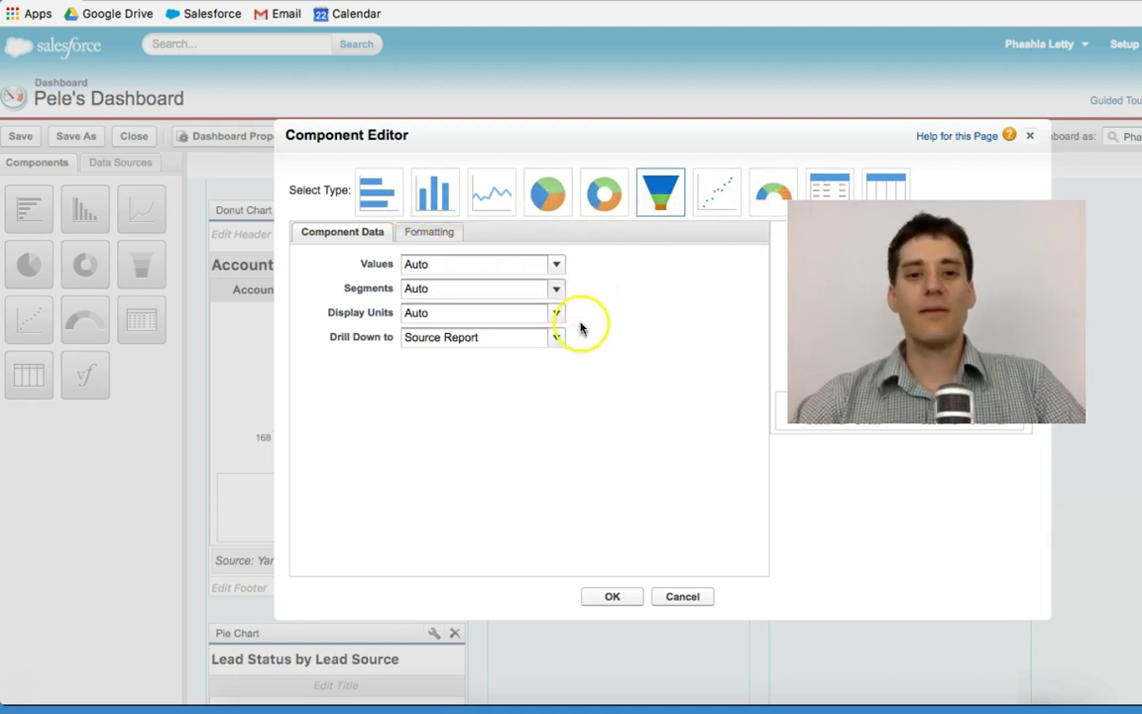
Uncheck Show % and check Show Details on Hover for the funnel chart, then apply with OK.
click(414, 232)
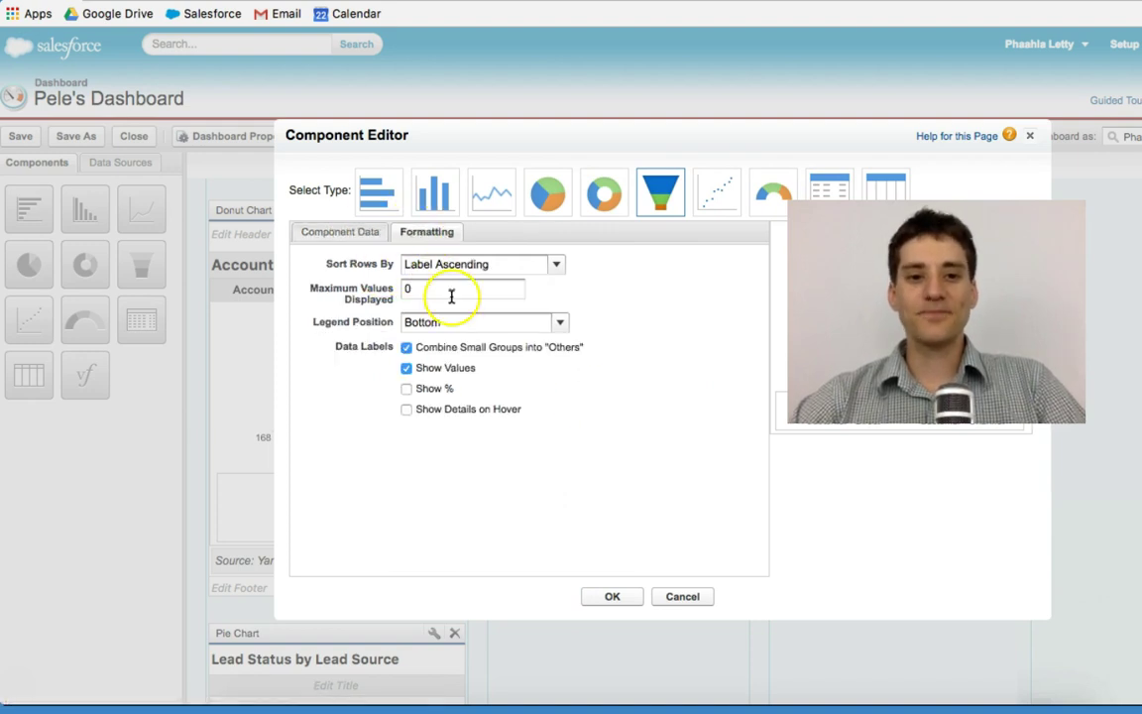
click(406, 390)
click(406, 410)
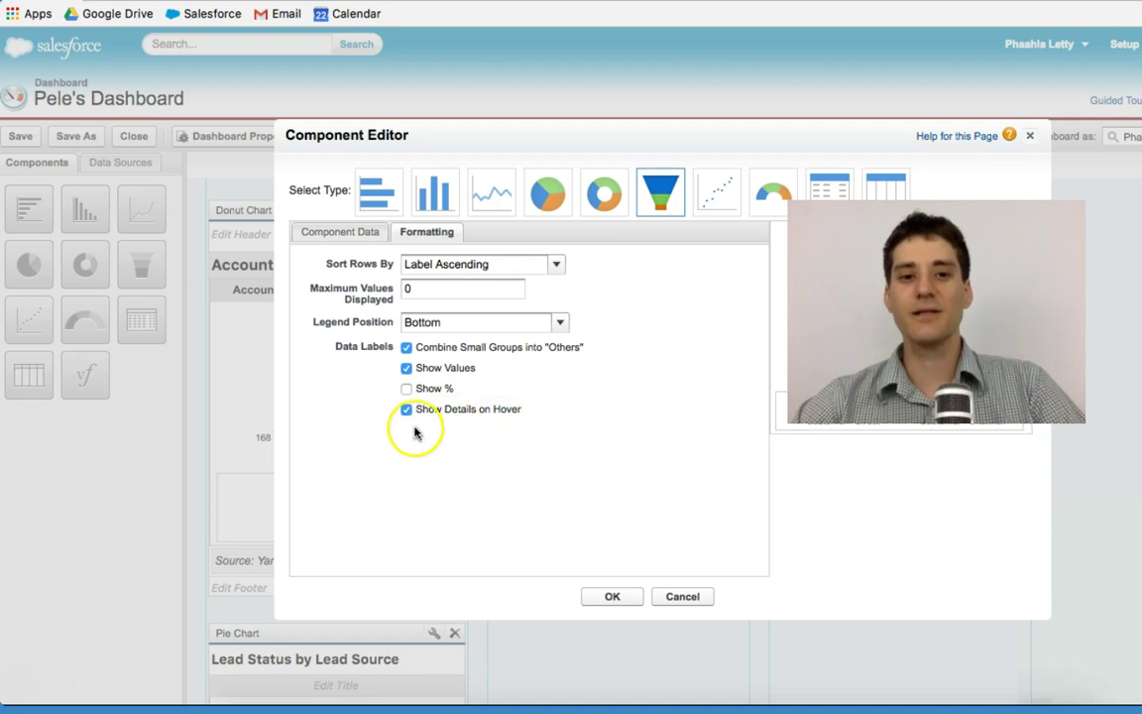
click(612, 596)
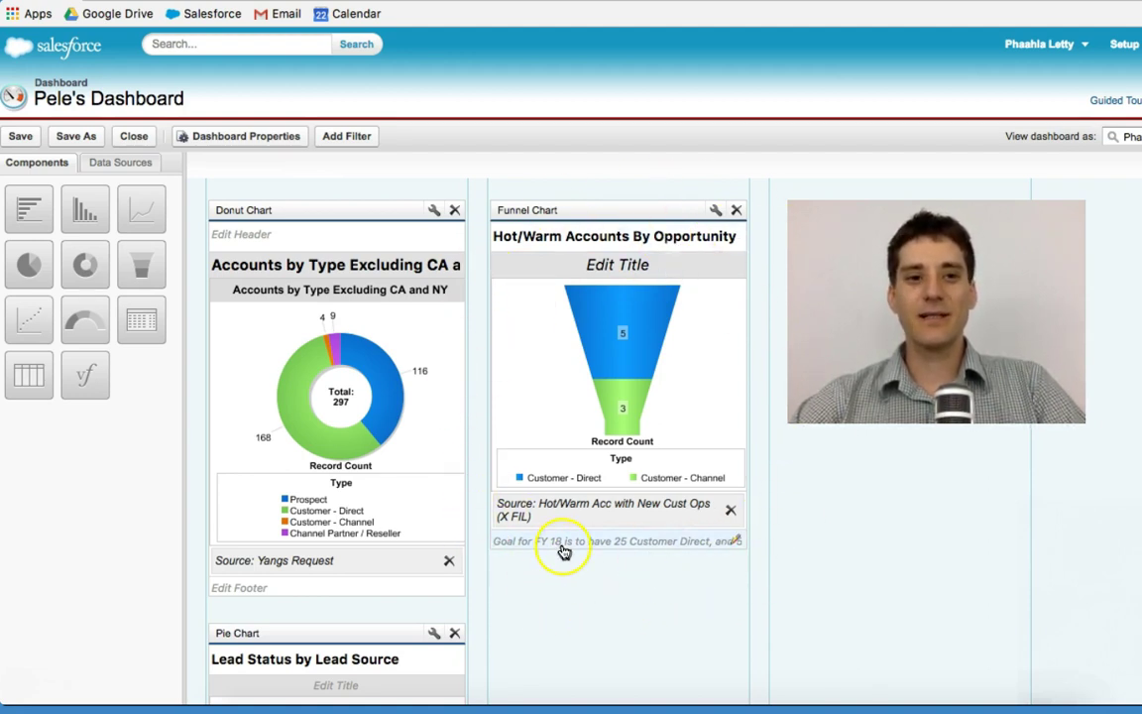
Save the dashboard and close the editor with Save & Close.
click(26, 142)
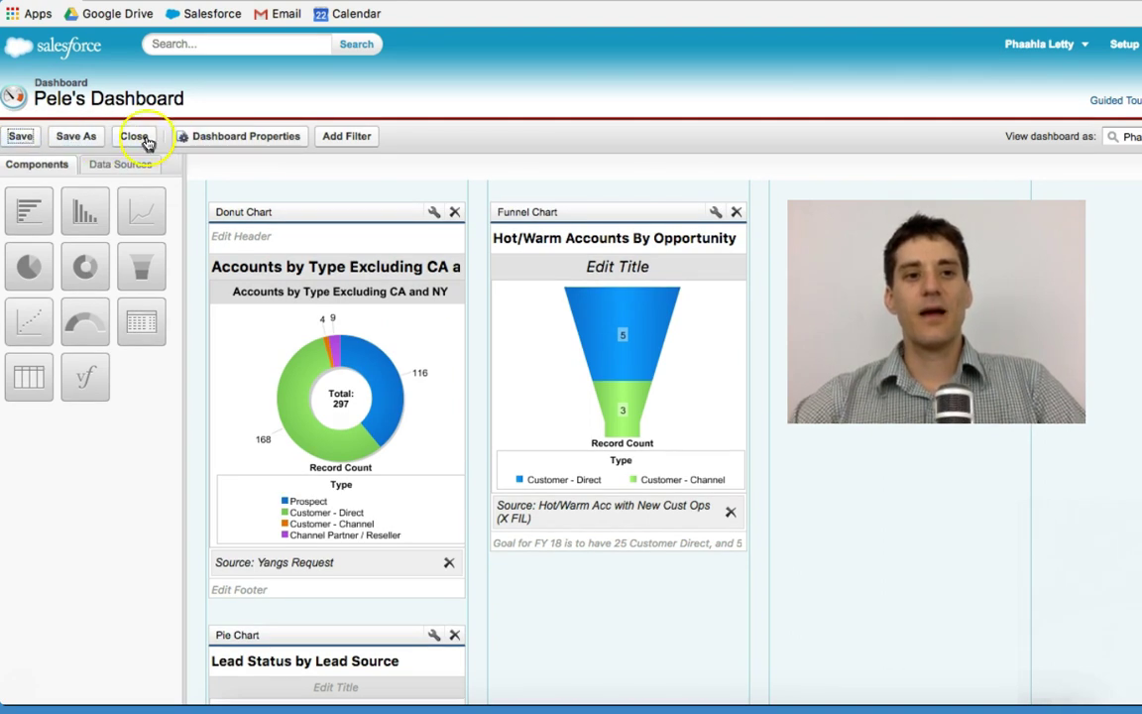
click(144, 140)
click(596, 410)
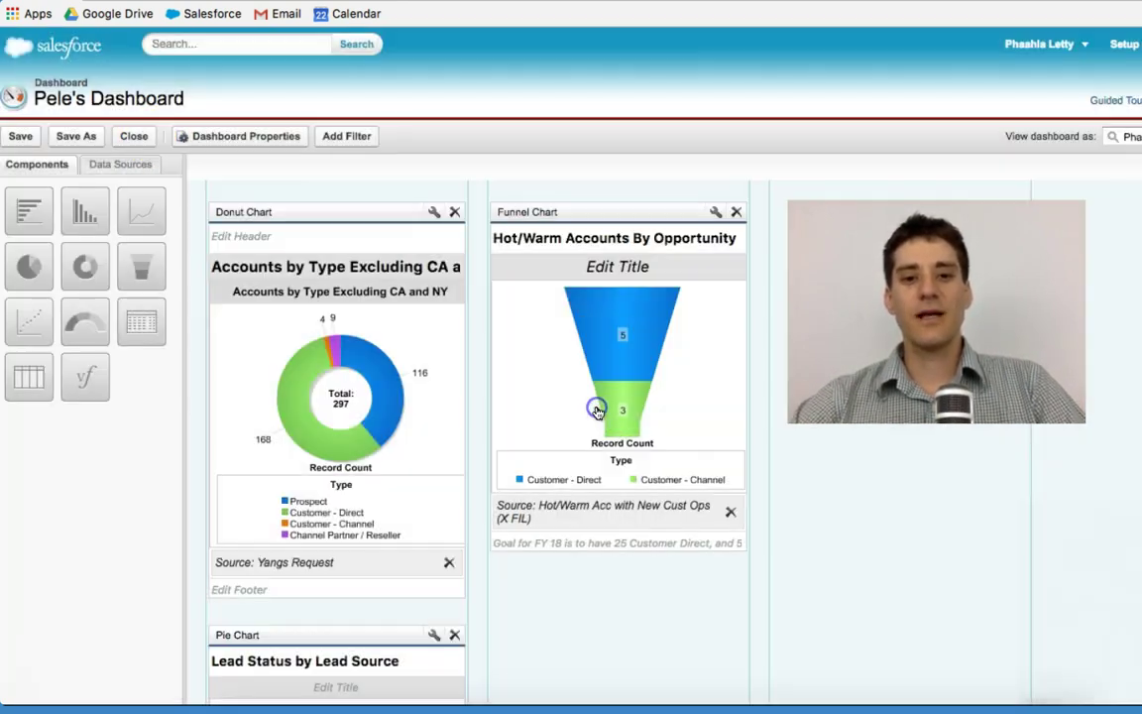
Review the FY 18 goal note under the funnel and the August 10, 2017 5:53 PM refresh date.
scroll(651, 477, down, 3)
click(650, 477)
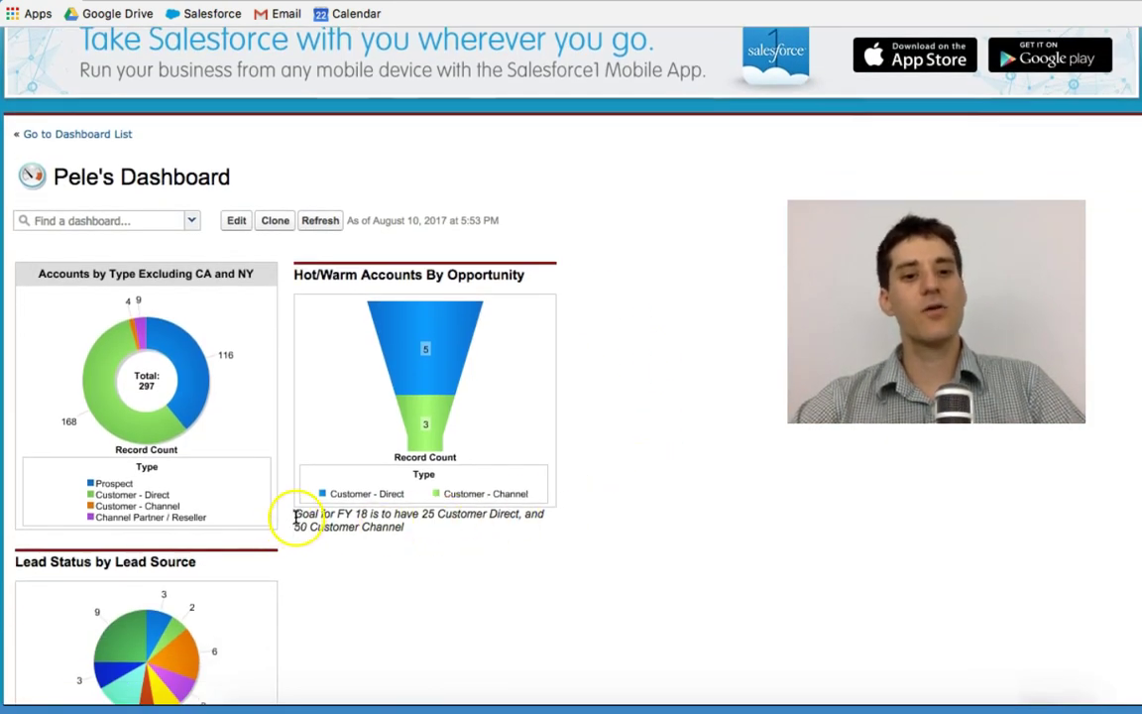
drag(295, 515, 415, 528)
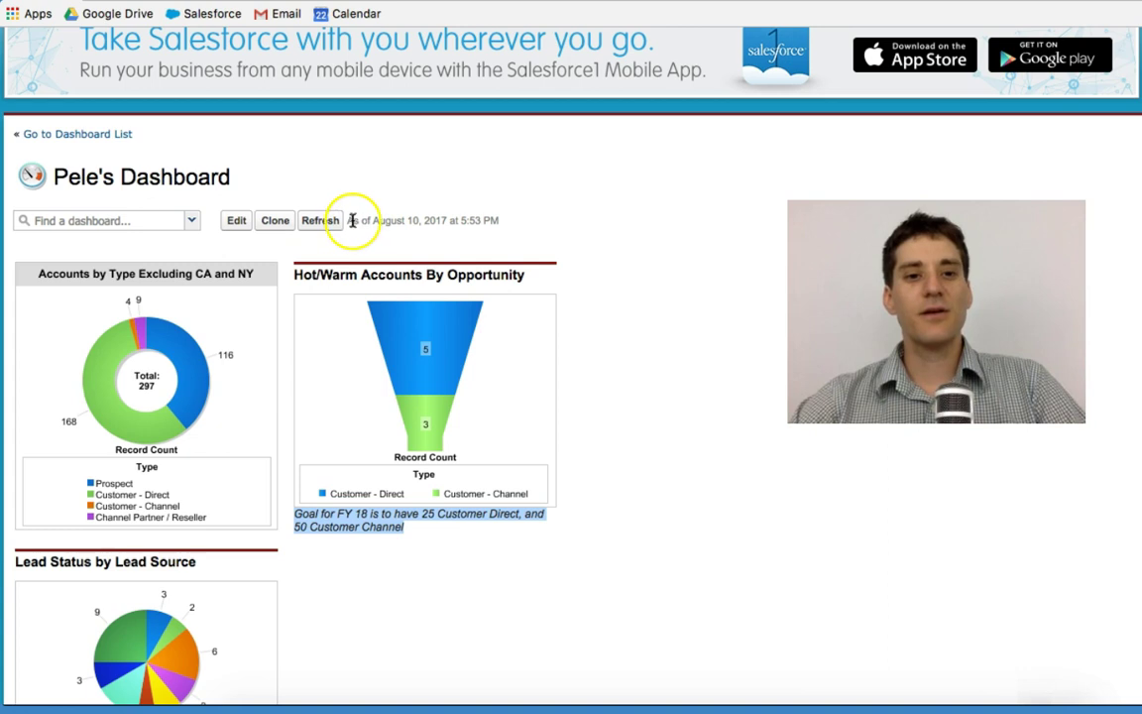
drag(347, 220, 504, 223)
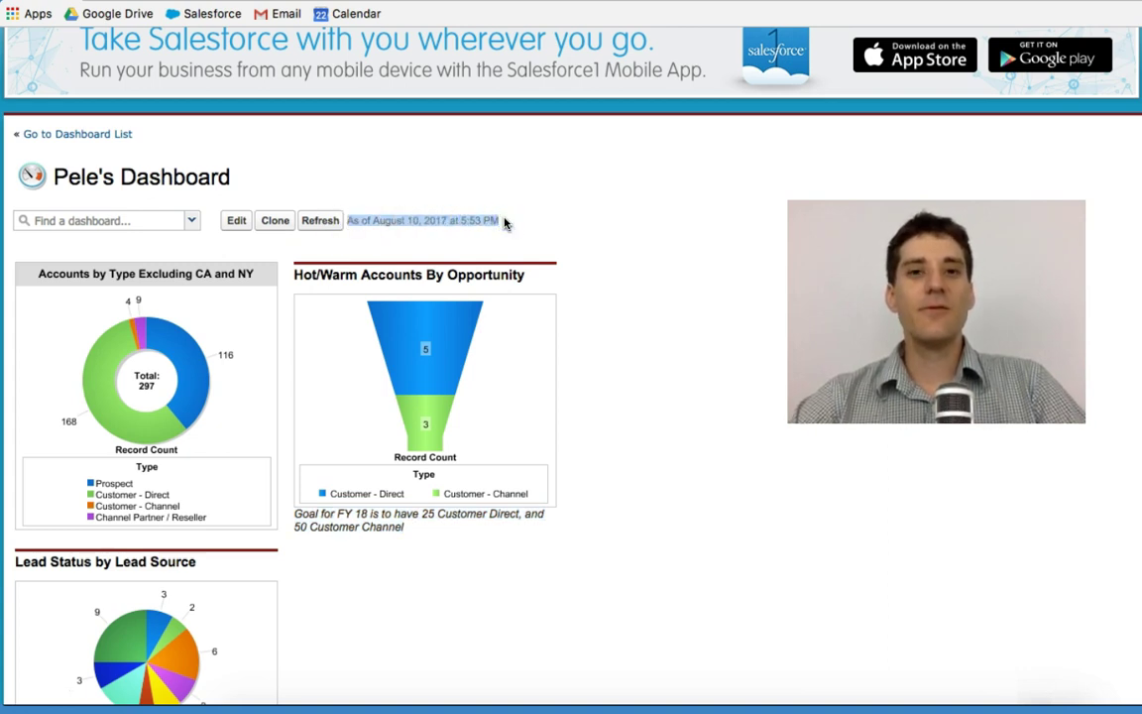
Refresh the dashboard to Today at 3:40 AM and scroll through the reloaded charts totalling 298 accounts.
click(322, 223)
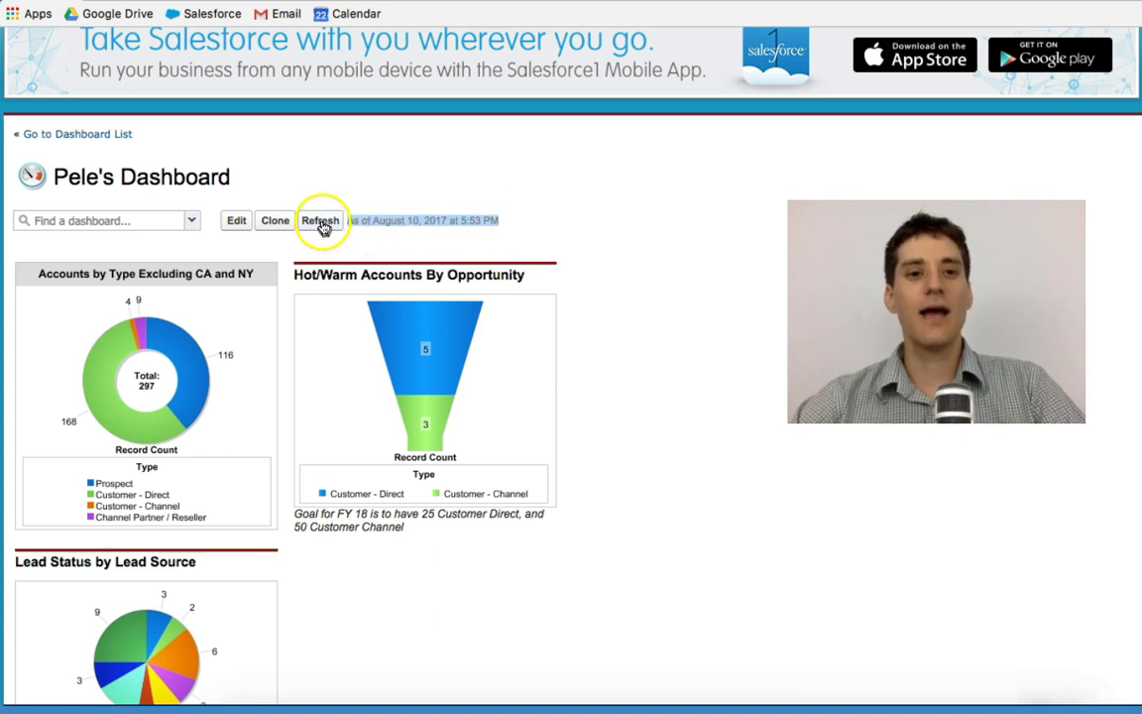
click(602, 300)
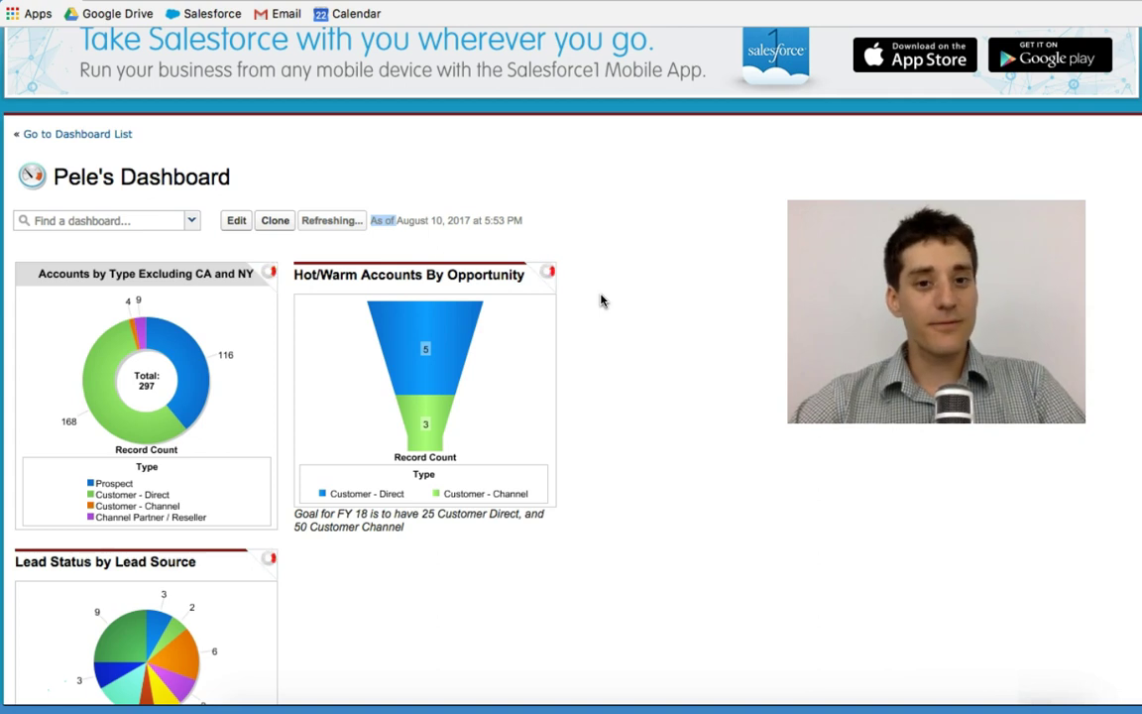
scroll(601, 300, down, 1)
scroll(601, 300, down, 2)
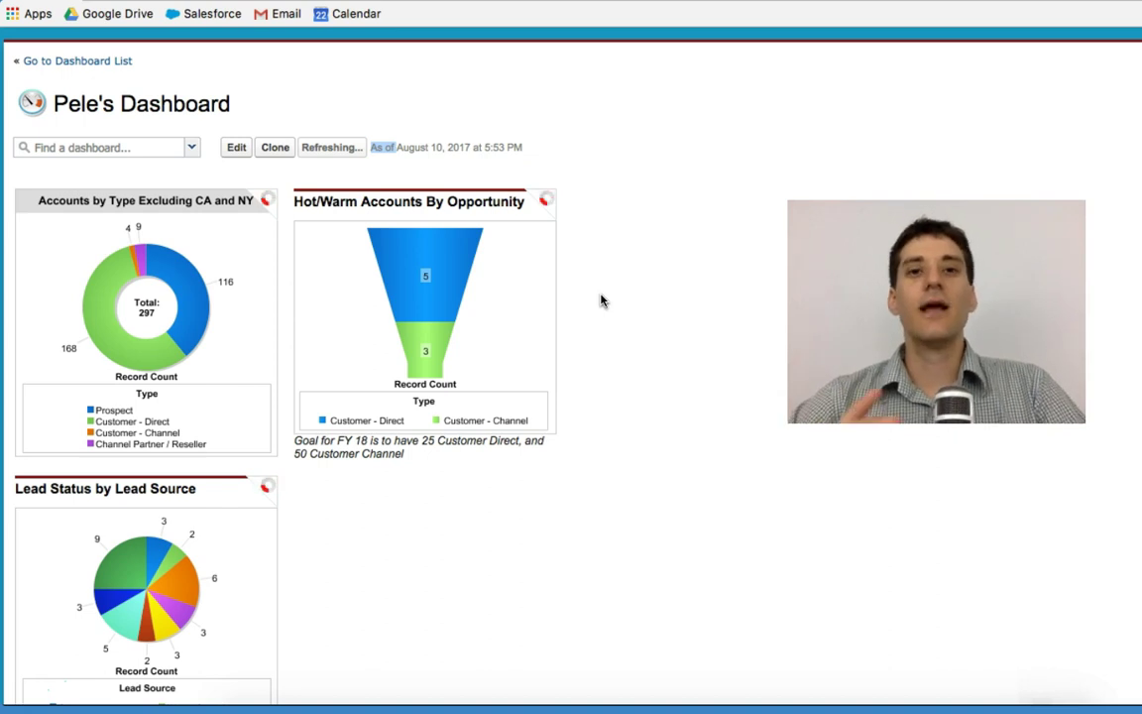
scroll(601, 301, down, 5)
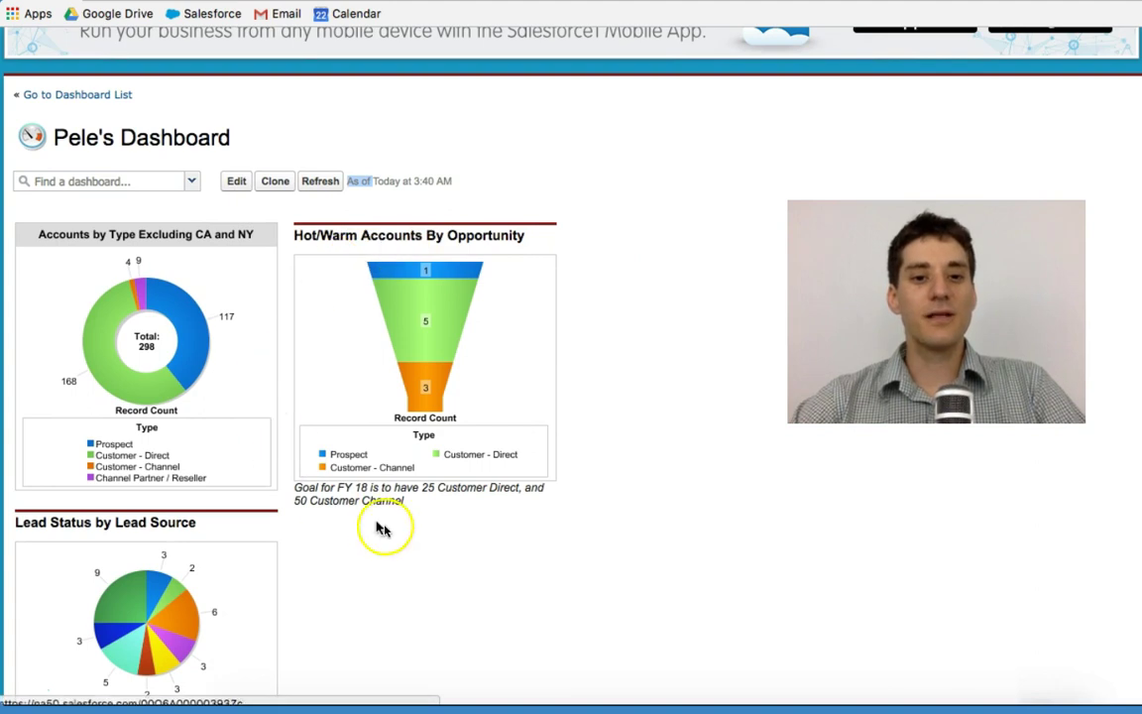
scroll(642, 452, down, 1)
scroll(642, 452, down, 1)
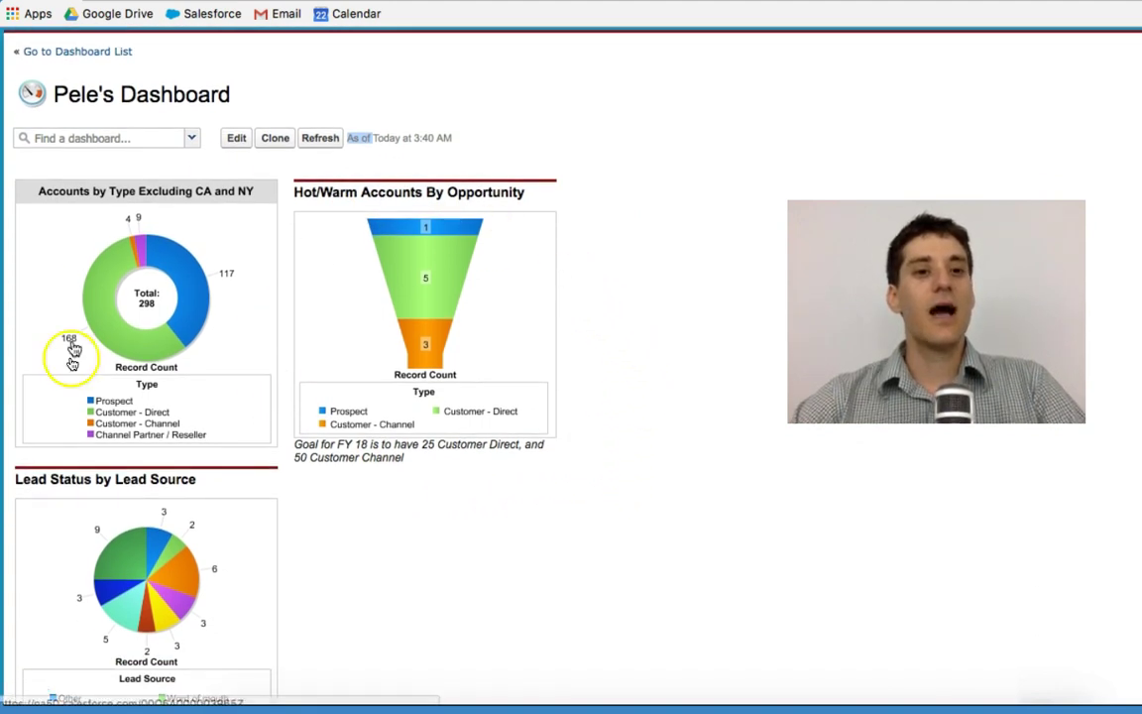
mouse_move(445, 227)
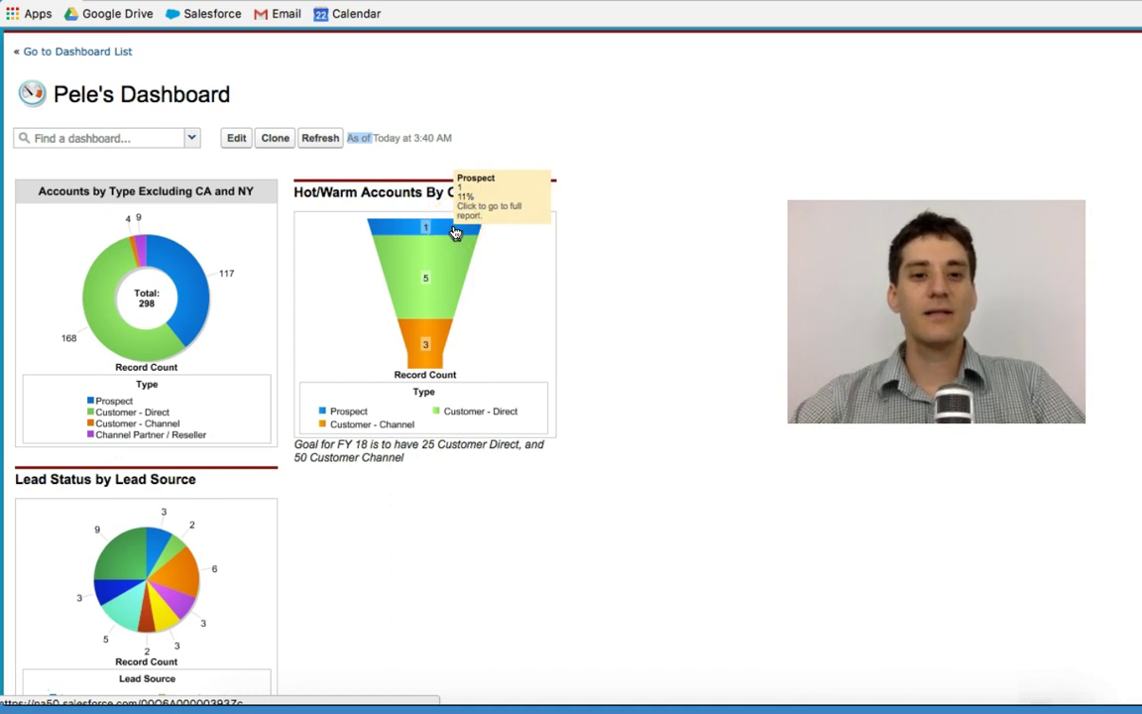
click(452, 260)
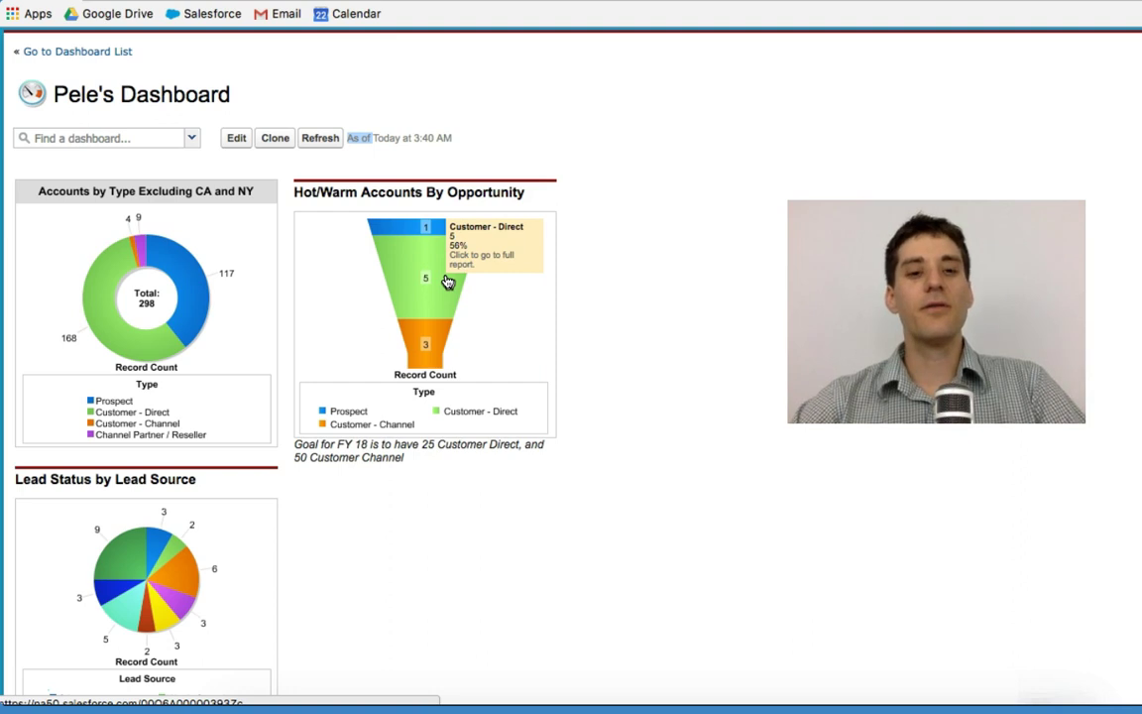
click(437, 345)
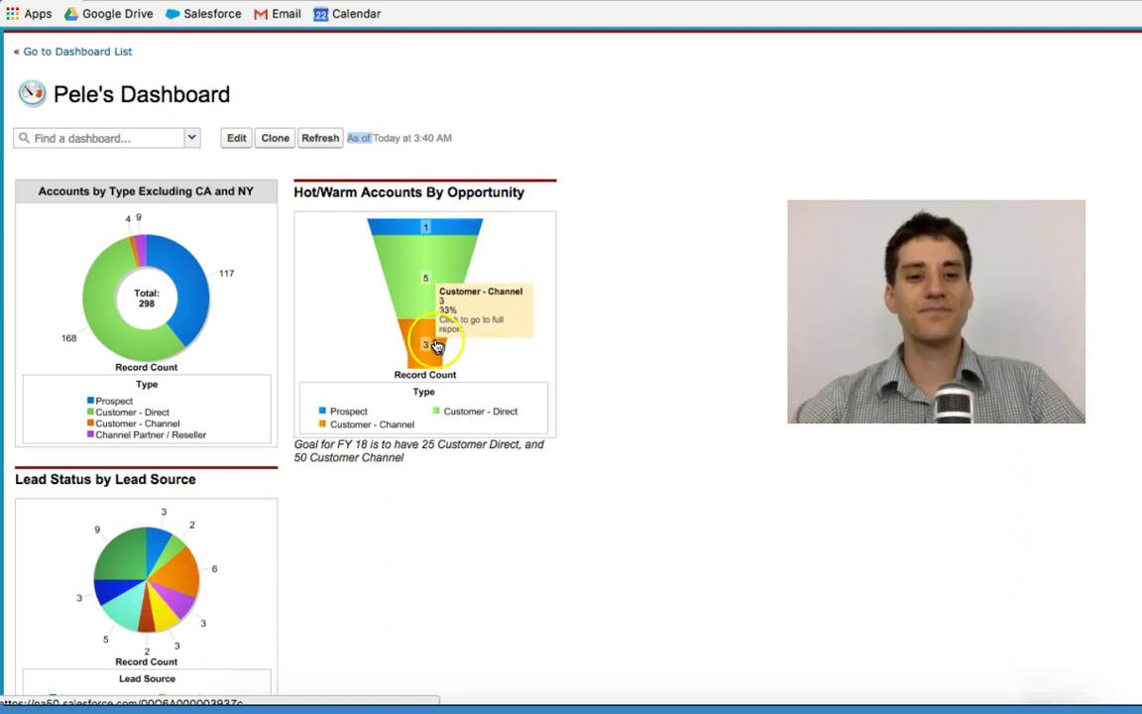
click(580, 398)
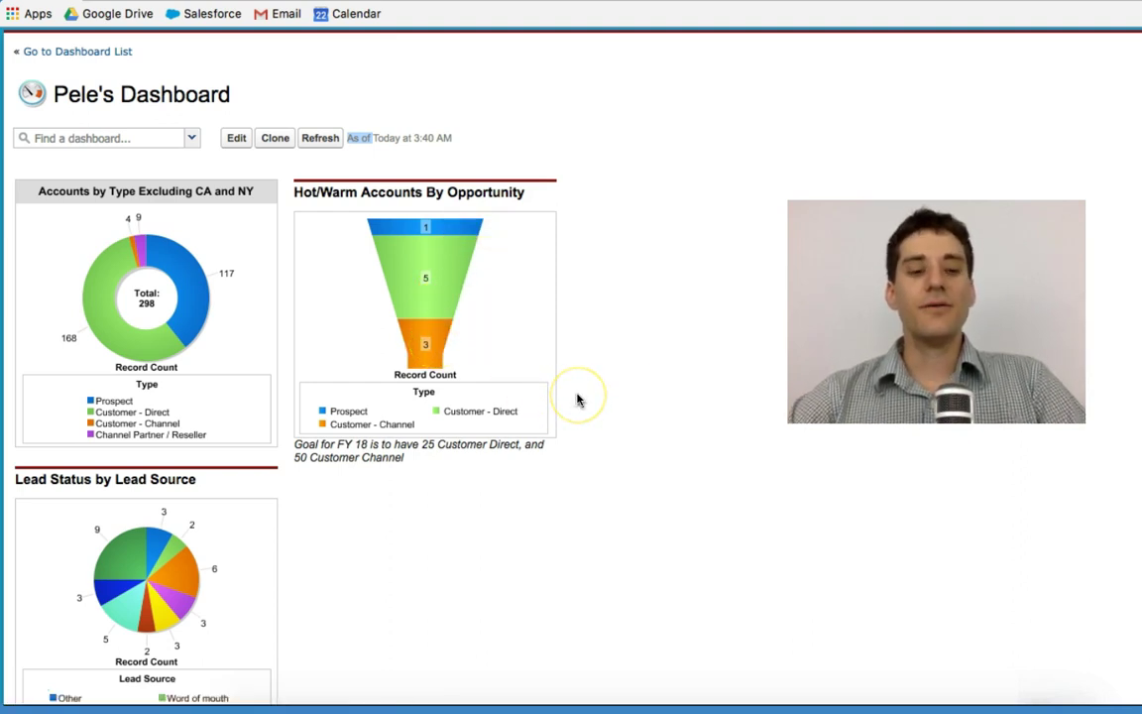